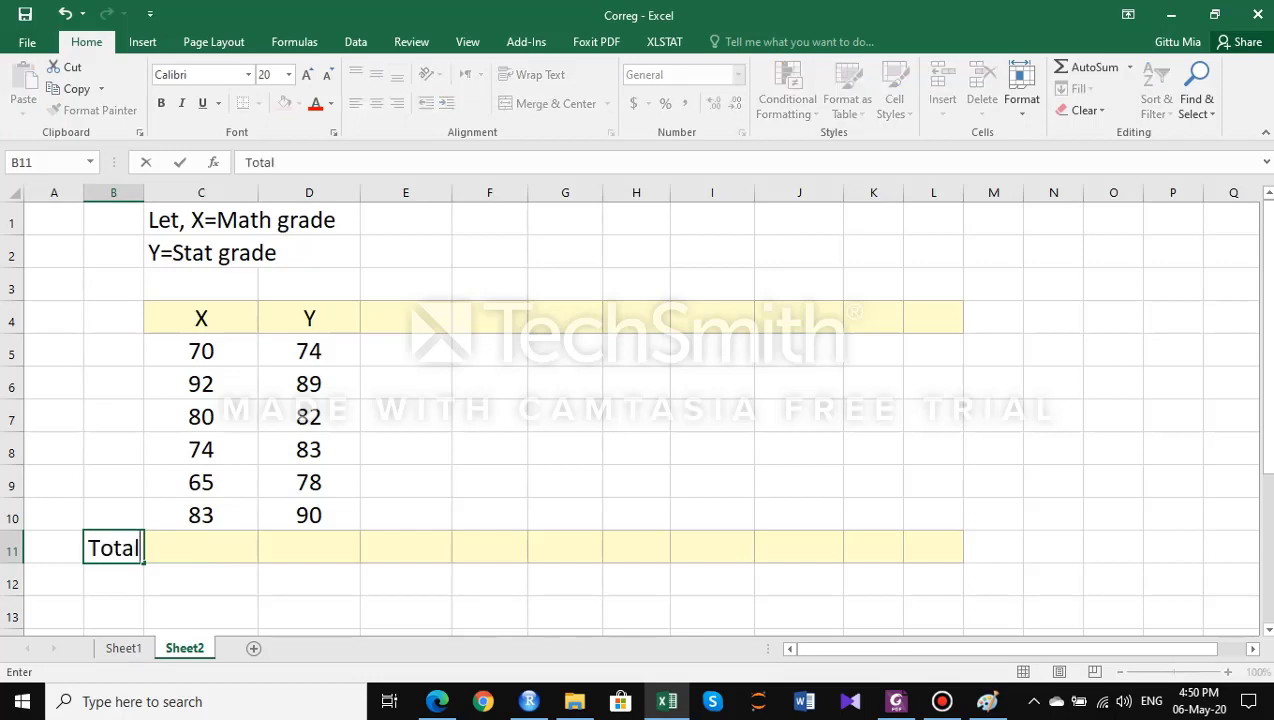
Enter the label Total in B11 and sum the X values C5:C10 in C11.
{"action": "key", "text": "Tab"}
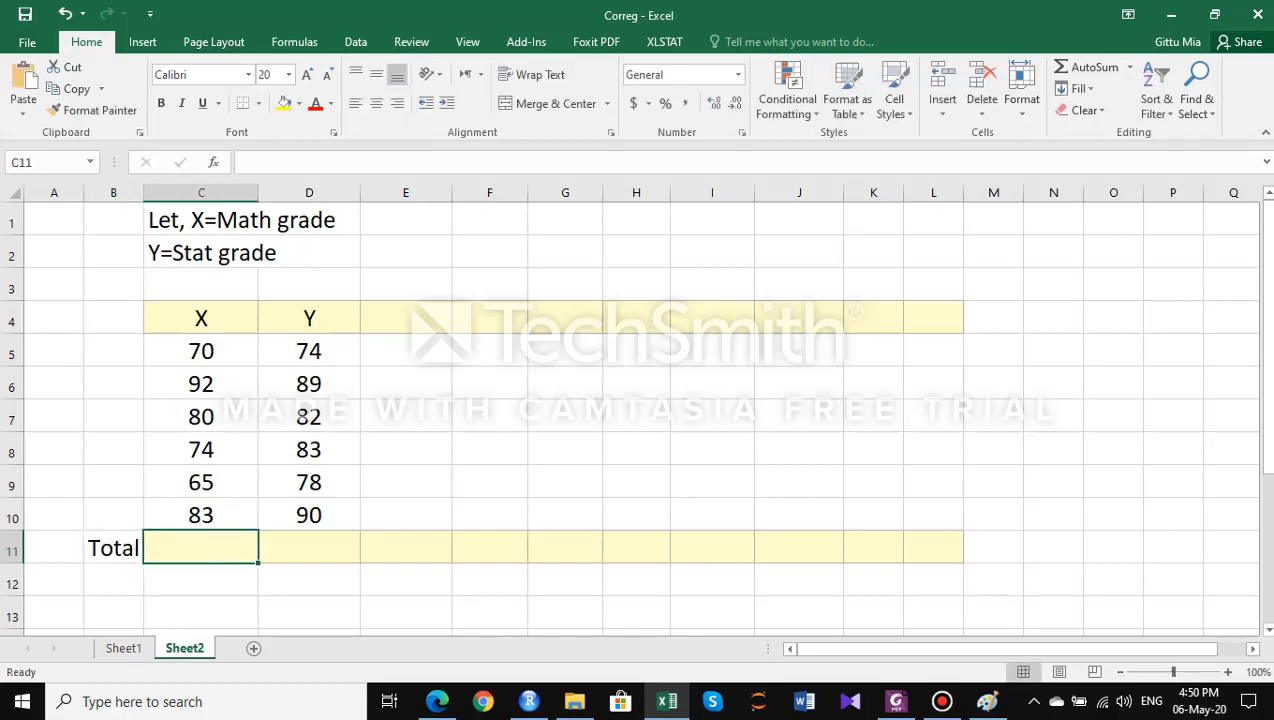
{"action": "left_click", "coordinate": [1130, 67]}
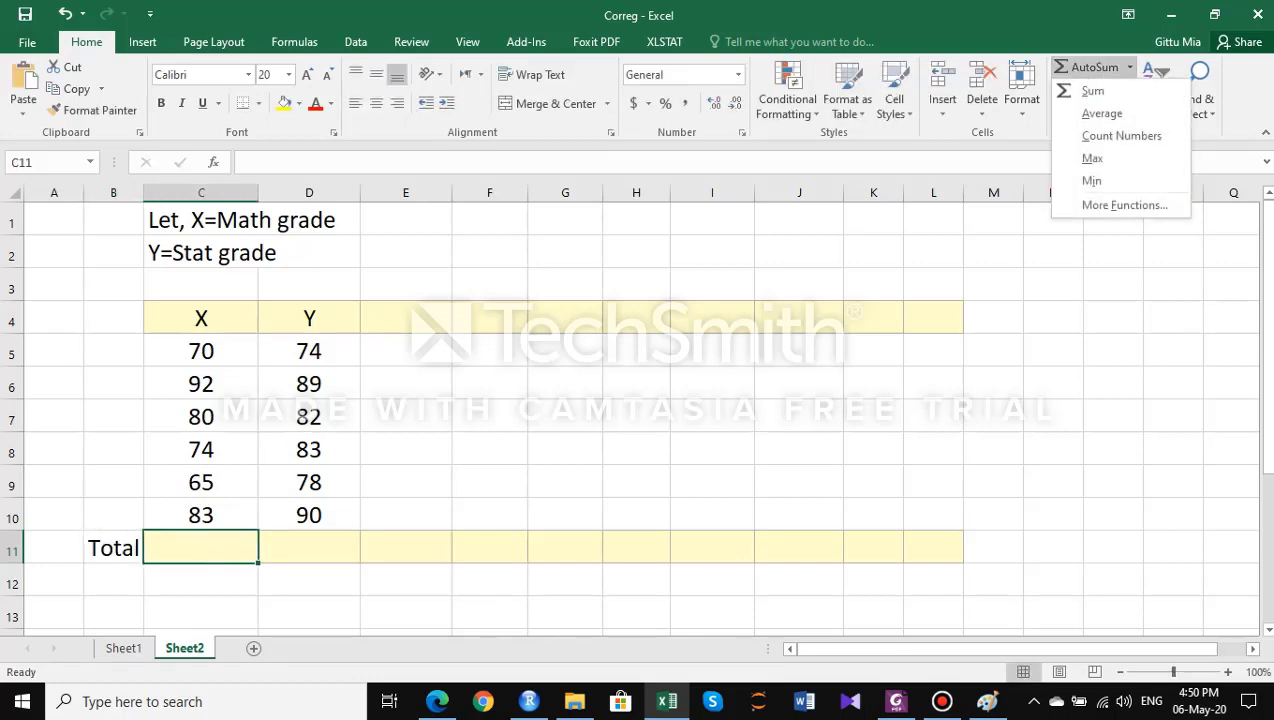
{"action": "left_click", "coordinate": [1095, 88]}
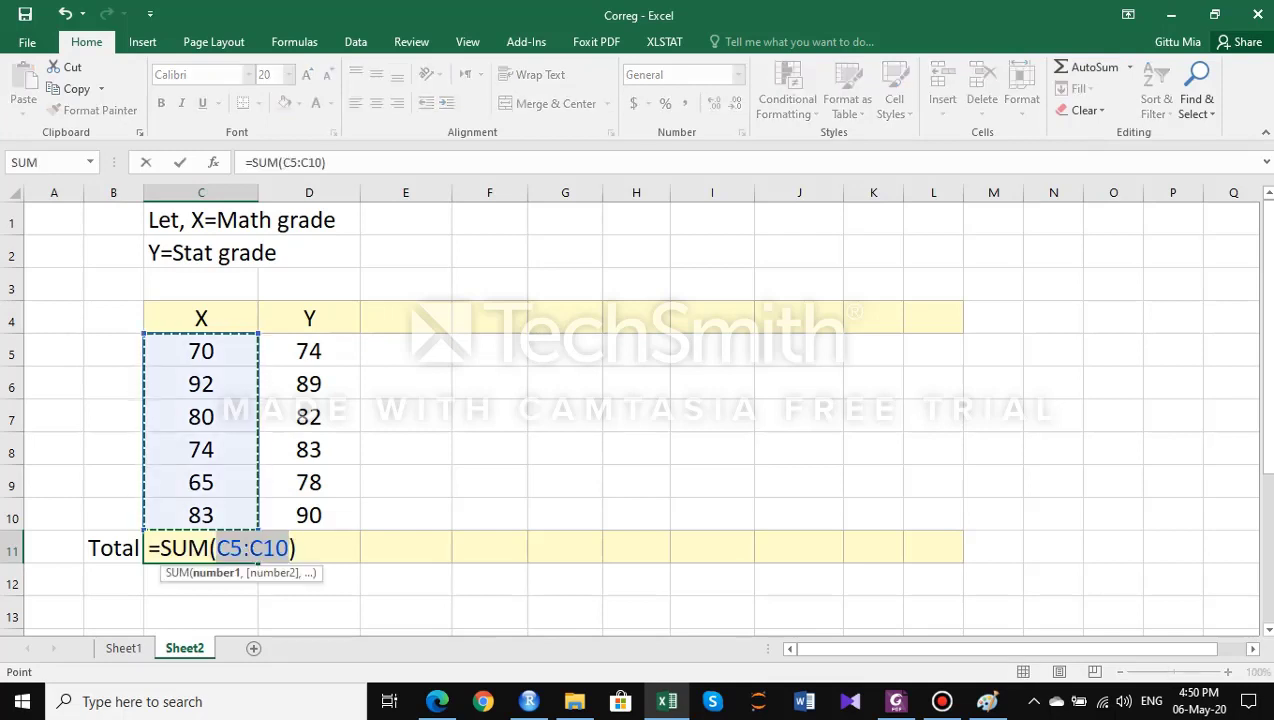
{"action": "key", "text": "Return"}
Center the contents of the total row from column C onward and copy the X sum formula to D11.
{"action": "left_click", "coordinate": [201, 548]}
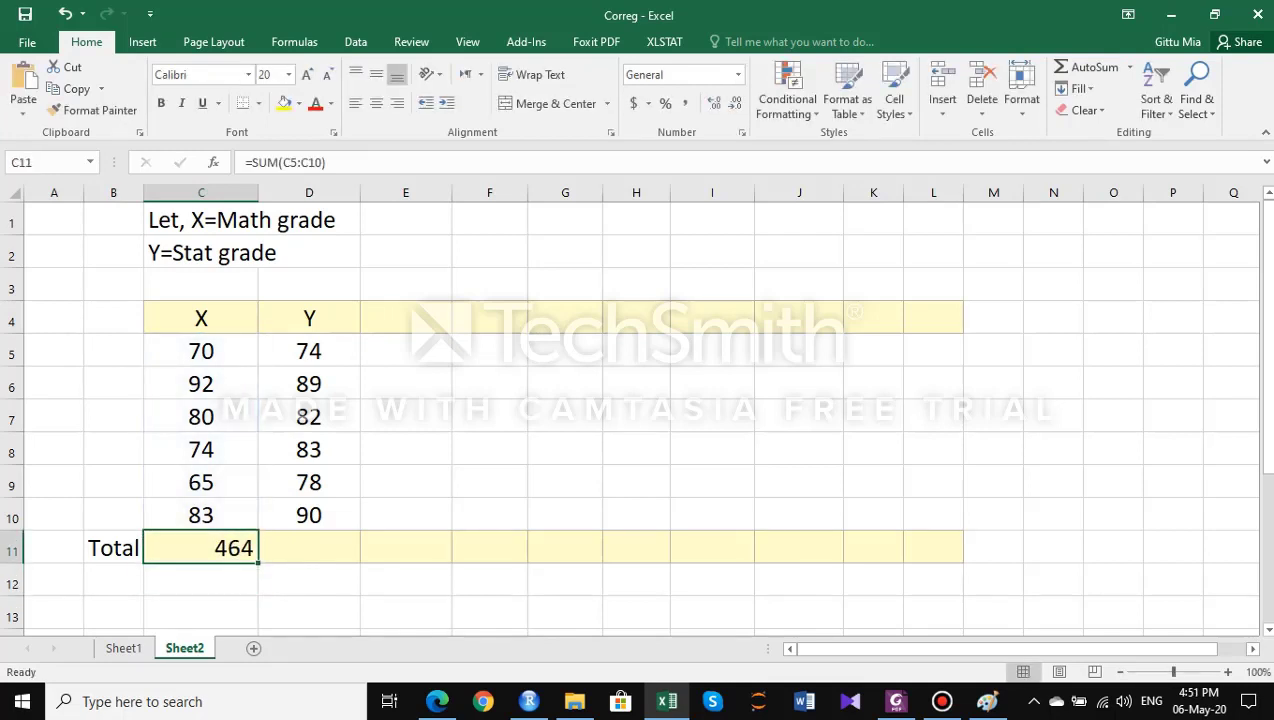
{"action": "left_click_drag", "start_coordinate": [200, 547], "coordinate": [933, 547]}
{"action": "left_click", "coordinate": [376, 103]}
{"action": "left_click", "coordinate": [201, 548]}
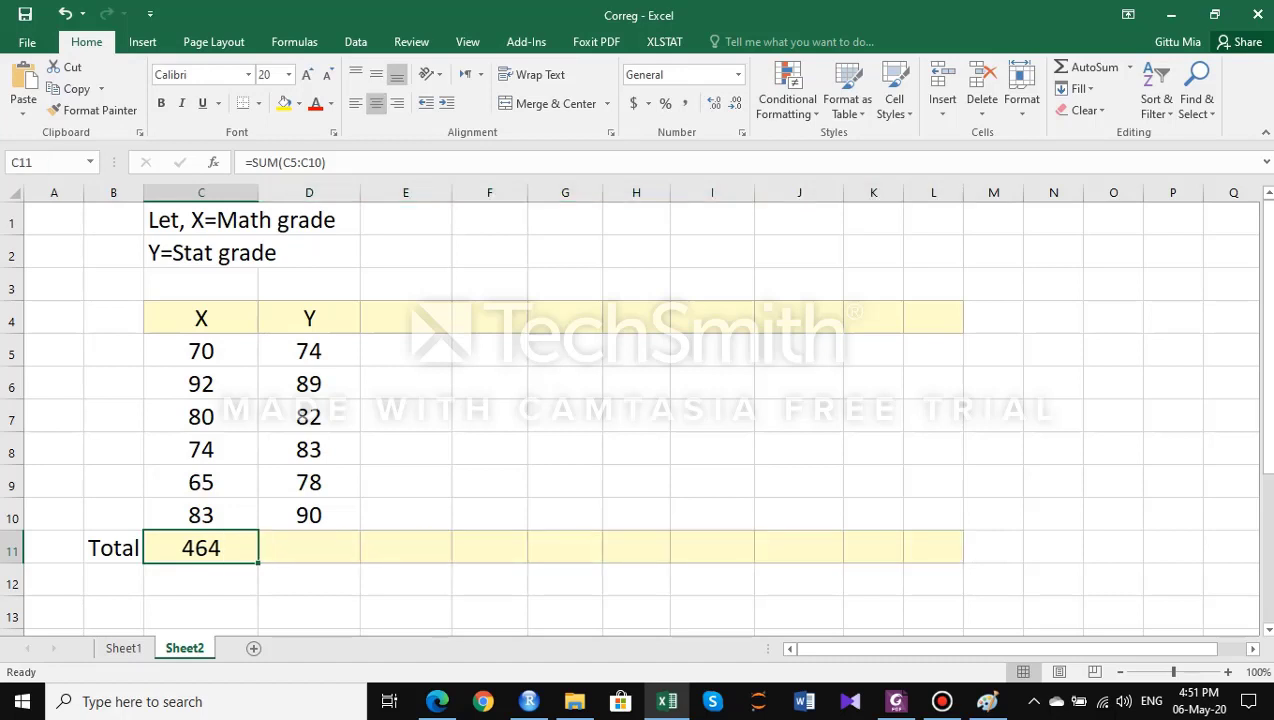
{"action": "left_click_drag", "start_coordinate": [258, 563], "coordinate": [335, 558]}
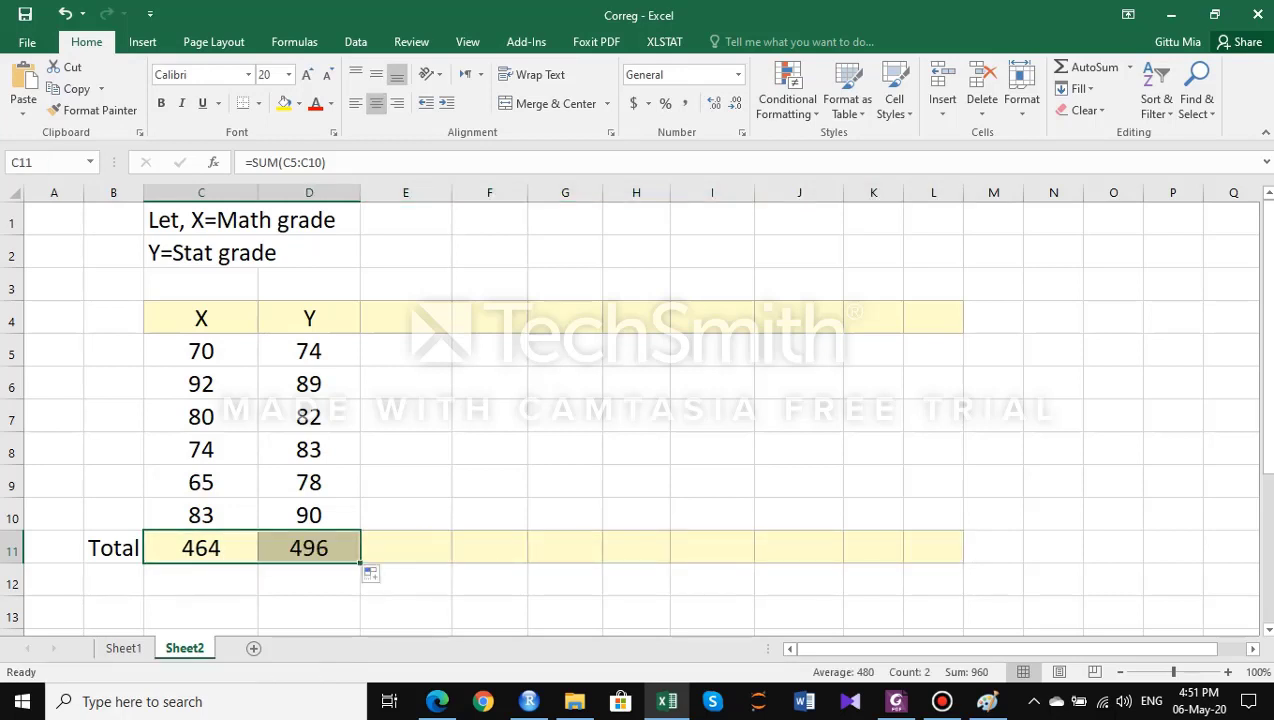
Add an X^2 column in E4:E10, squaring each X value with =C5^2 filled down to row 10.
{"action": "left_click", "coordinate": [405, 318]}
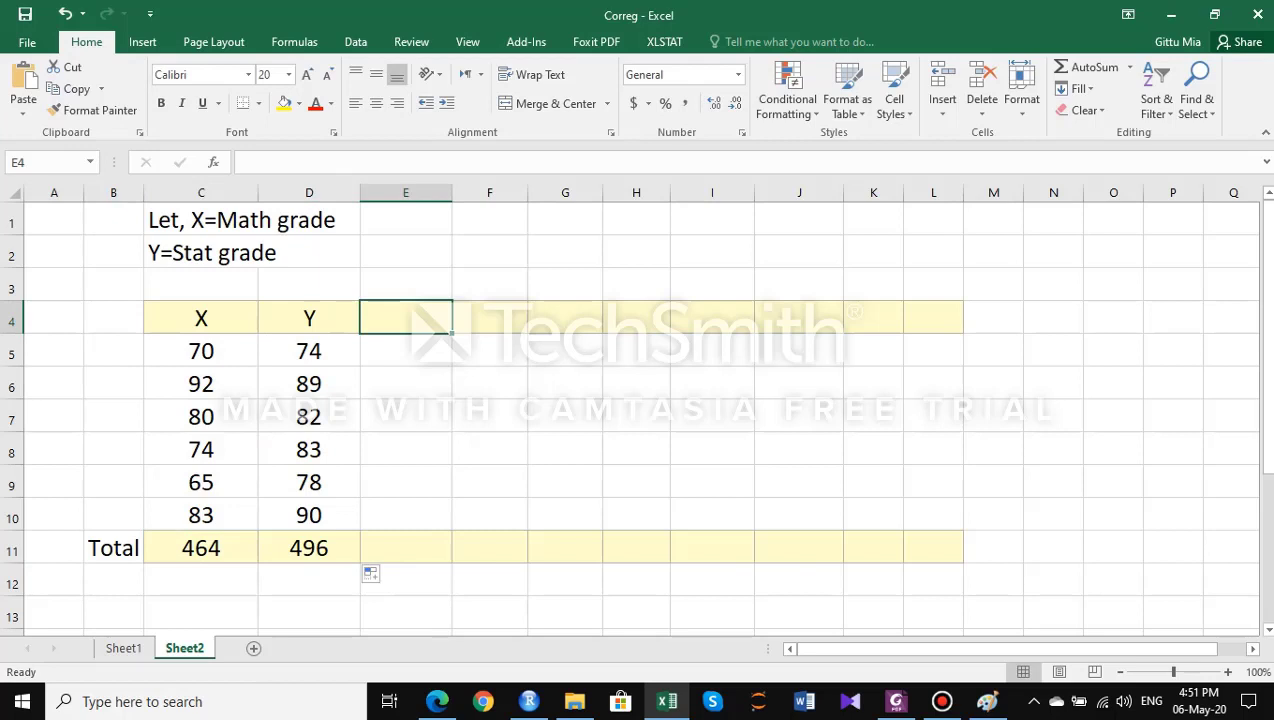
{"action": "type", "text": "X^2"}
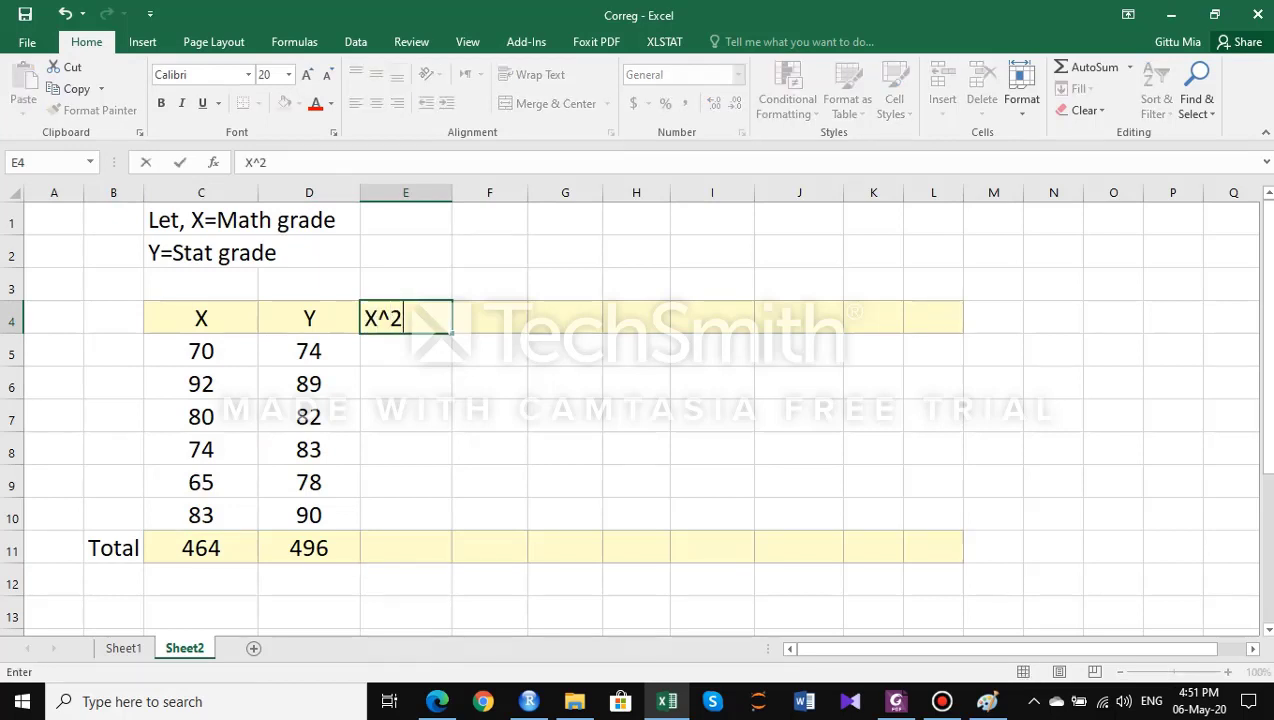
{"action": "key", "text": "Return"}
{"action": "type", "text": "="}
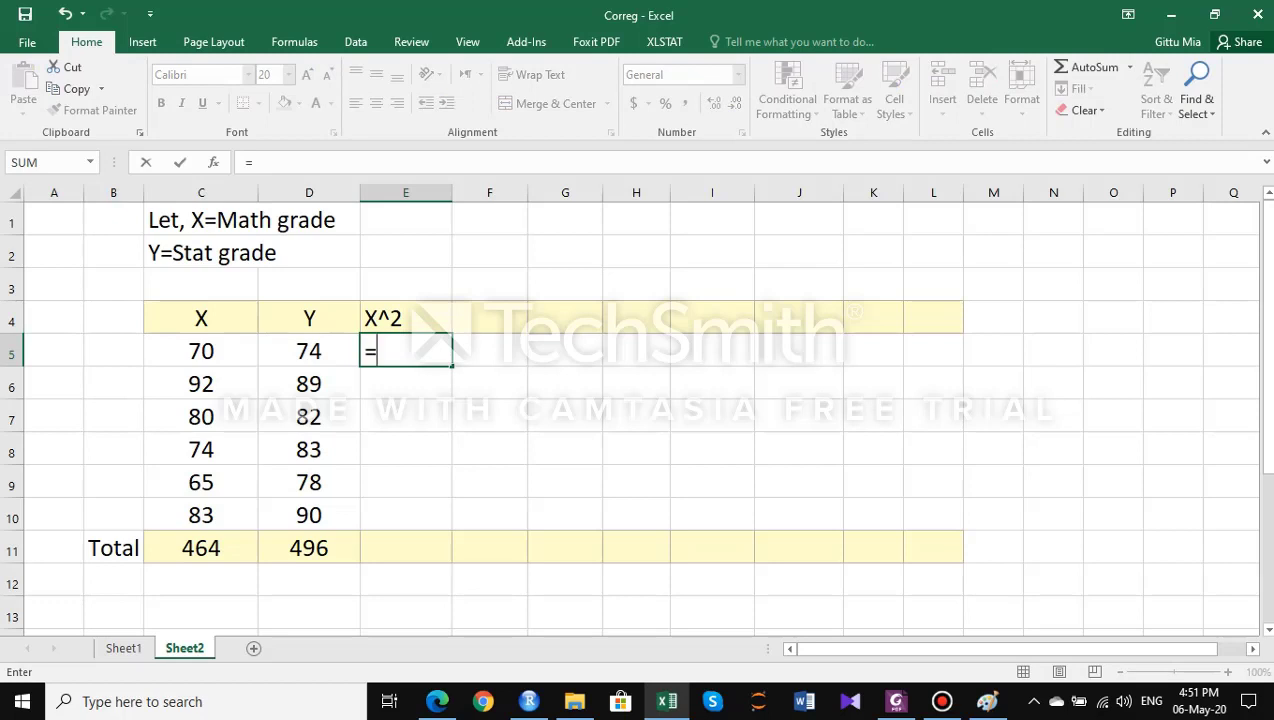
{"action": "left_click", "coordinate": [201, 351]}
{"action": "type", "text": "^2"}
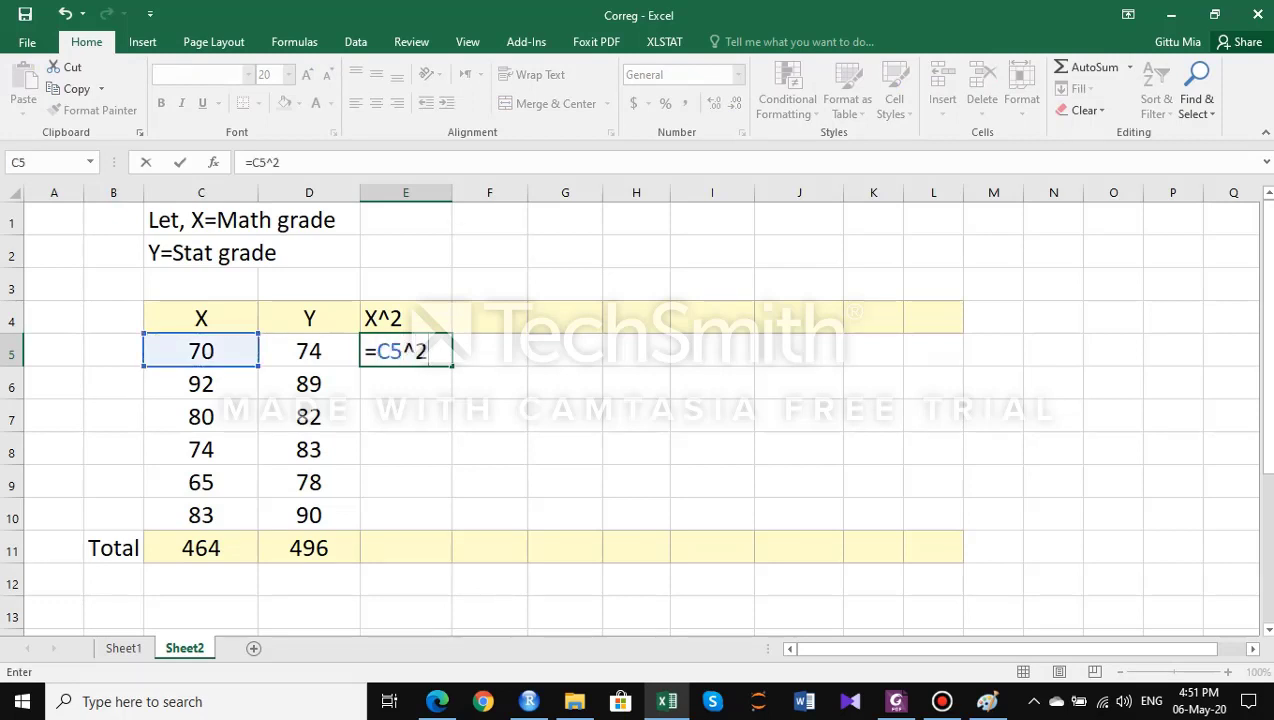
{"action": "key", "text": "Return"}
{"action": "left_click", "coordinate": [405, 351]}
{"action": "left_click_drag", "start_coordinate": [452, 367], "coordinate": [452, 528]}
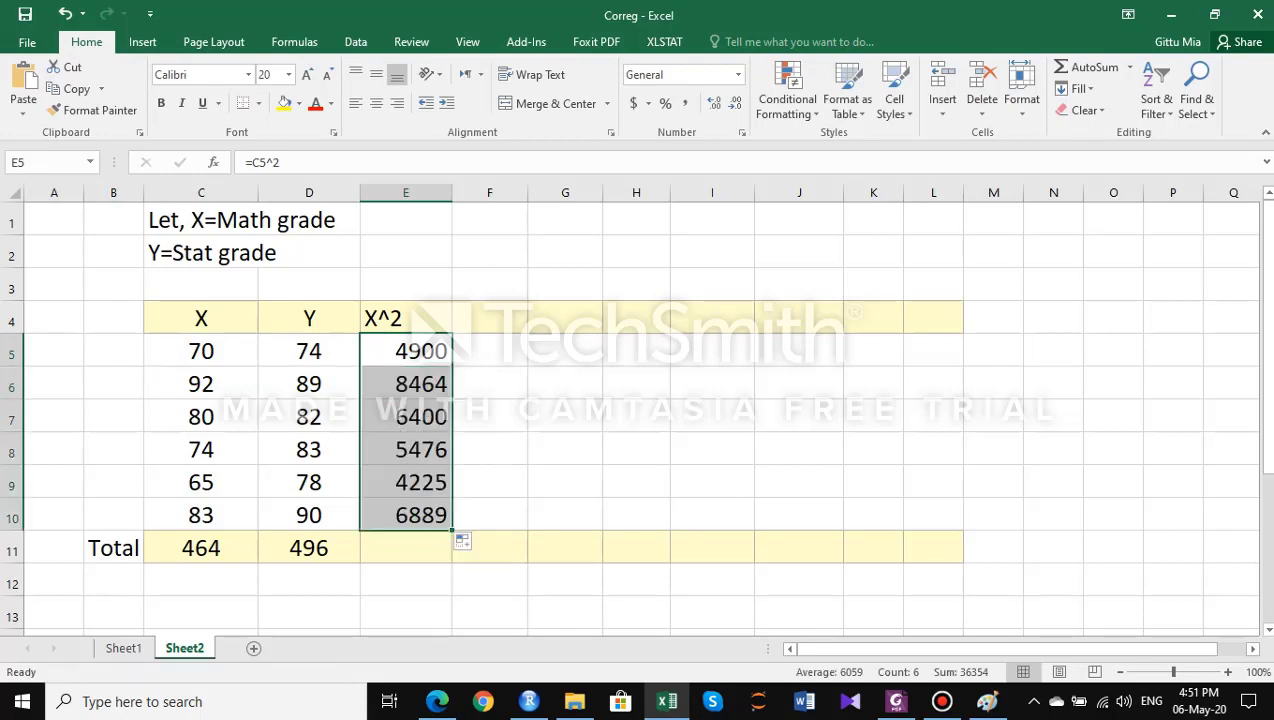
Copy the sum formula from D11 to E11 to total the X^2 column.
{"action": "left_click", "coordinate": [405, 548]}
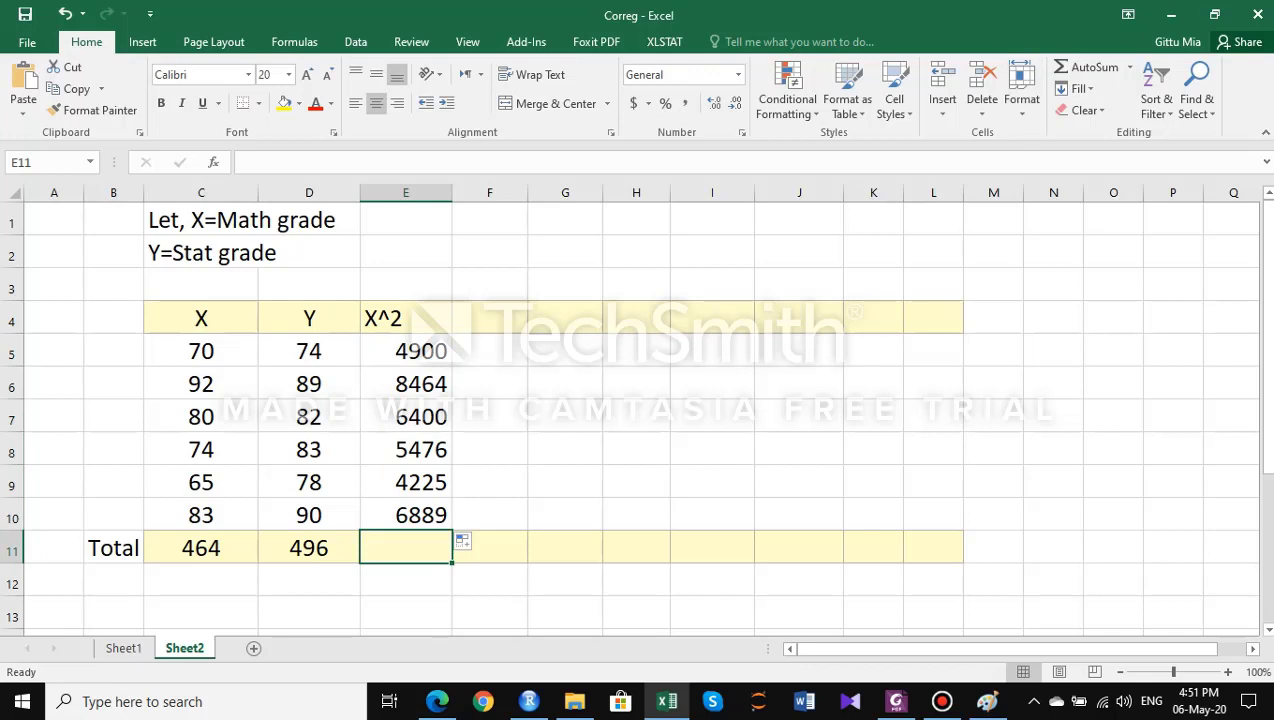
{"action": "left_click", "coordinate": [309, 548]}
{"action": "left_click_drag", "start_coordinate": [360, 562], "coordinate": [452, 562]}
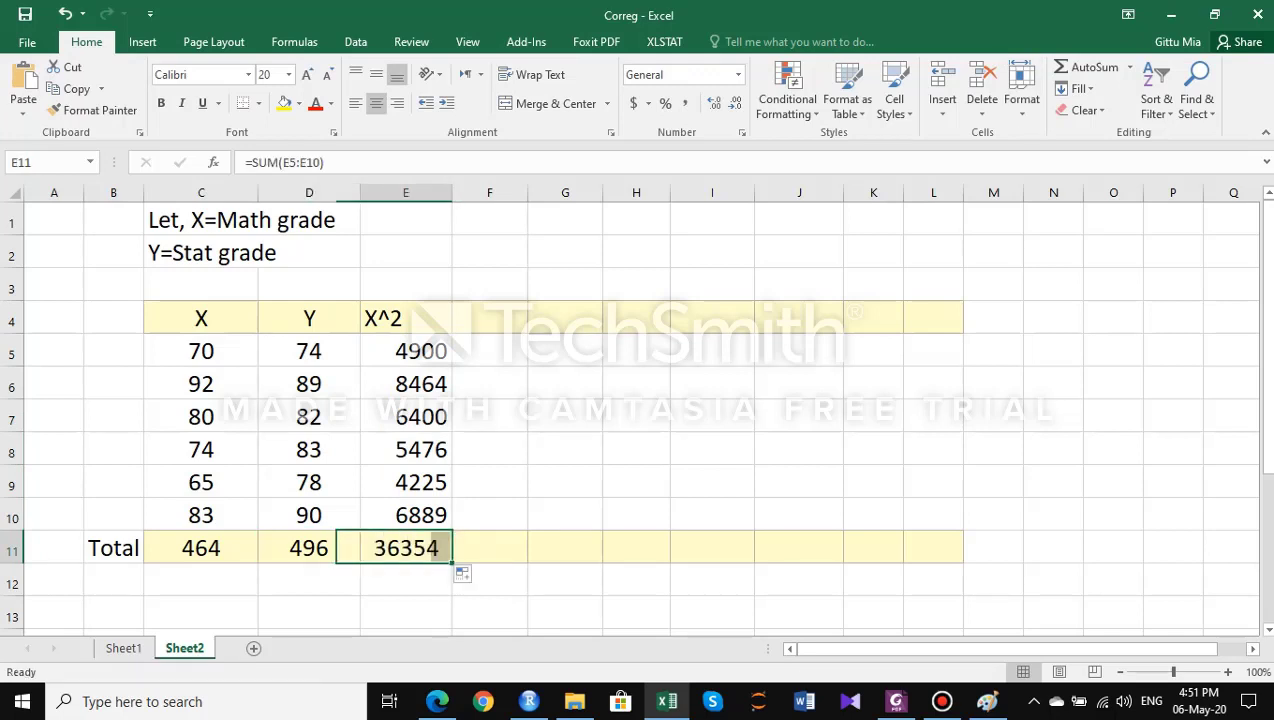
{"action": "double_click", "coordinate": [429, 548]}
{"action": "key", "text": "Return"}
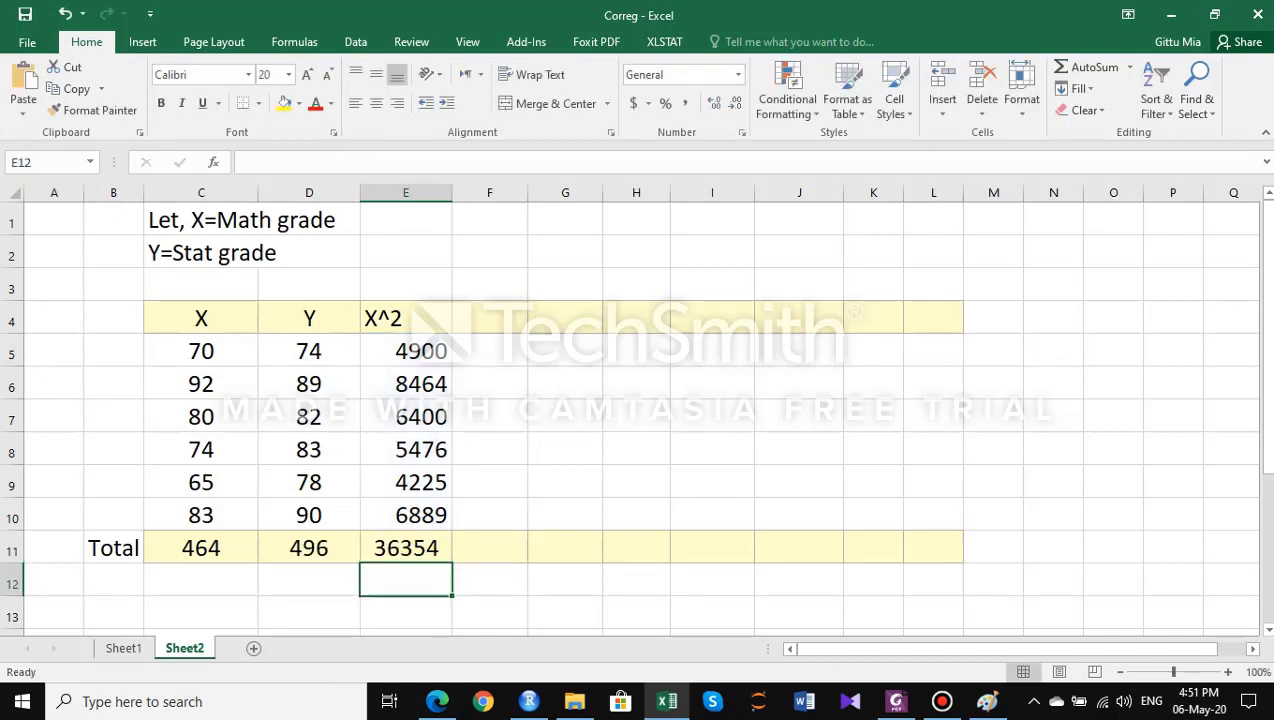
Change the total row's label in B11 to Sum.
{"action": "key", "text": "Up"}
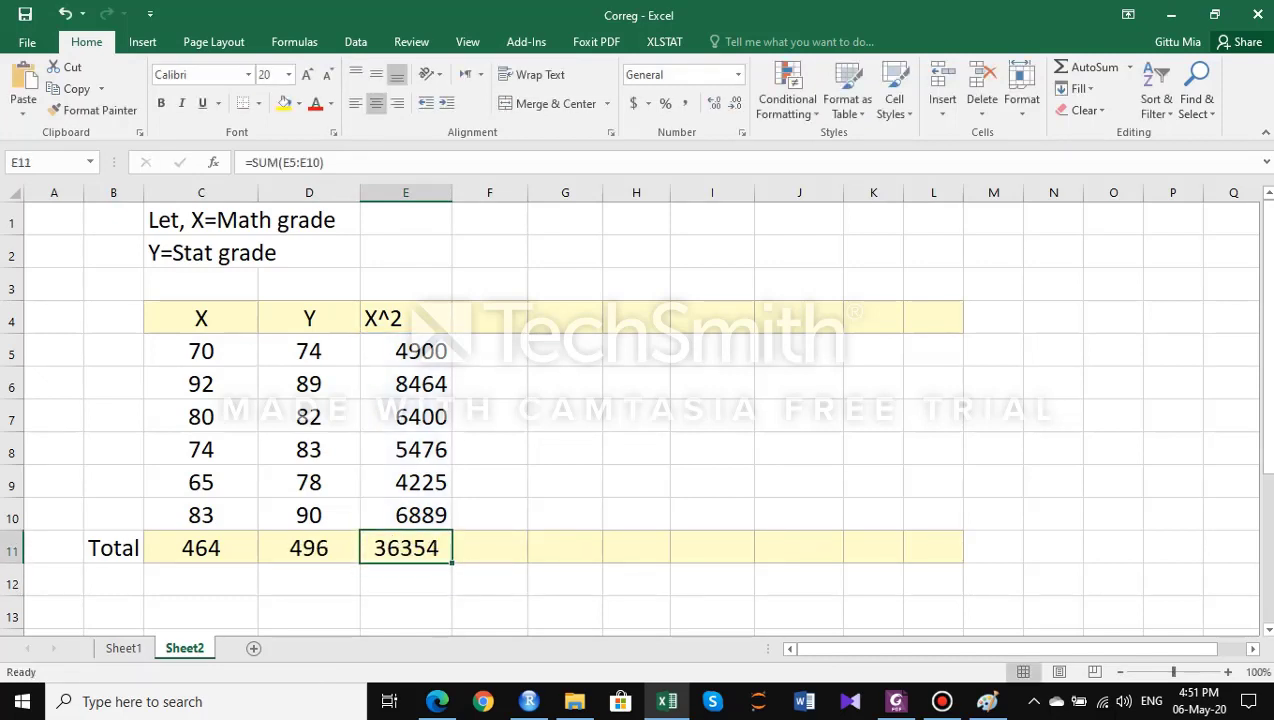
{"action": "key", "text": "Left"}
{"action": "key", "text": "Left"}
{"action": "key", "text": "Left"}
{"action": "type", "text": "Sum"}
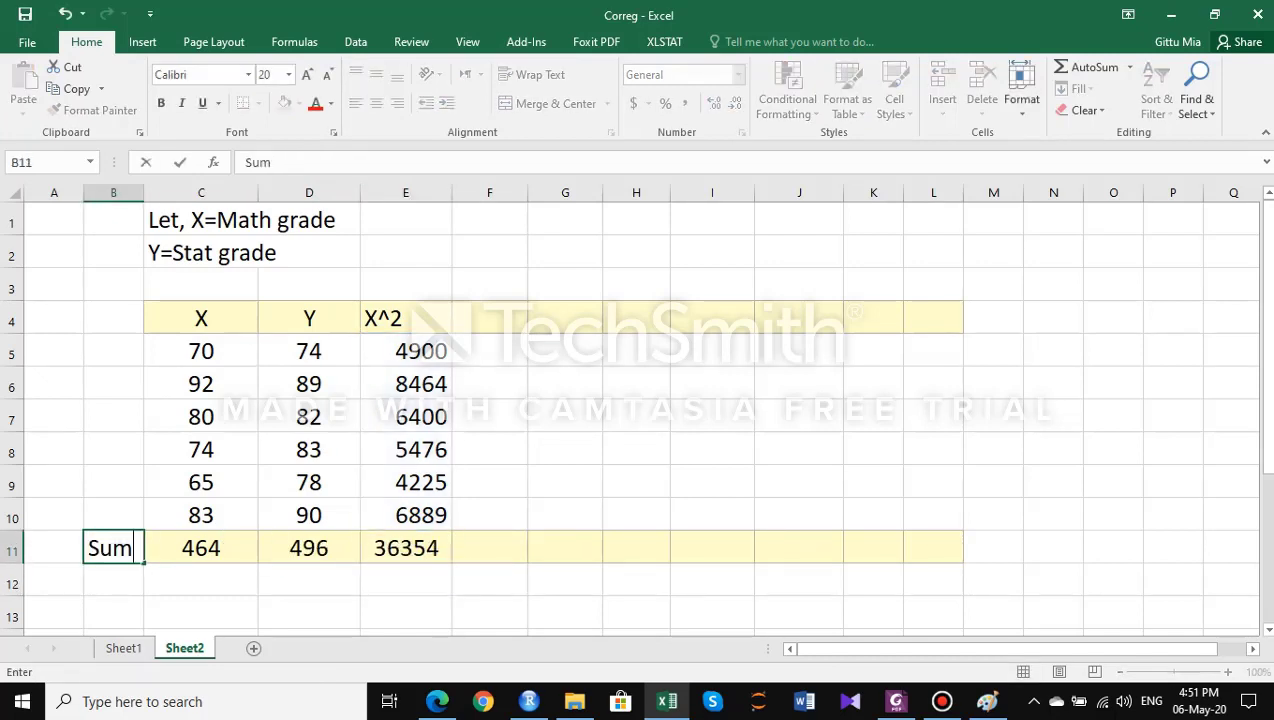
Enter the column header Y^2 in F4.
{"action": "left_click", "coordinate": [489, 318]}
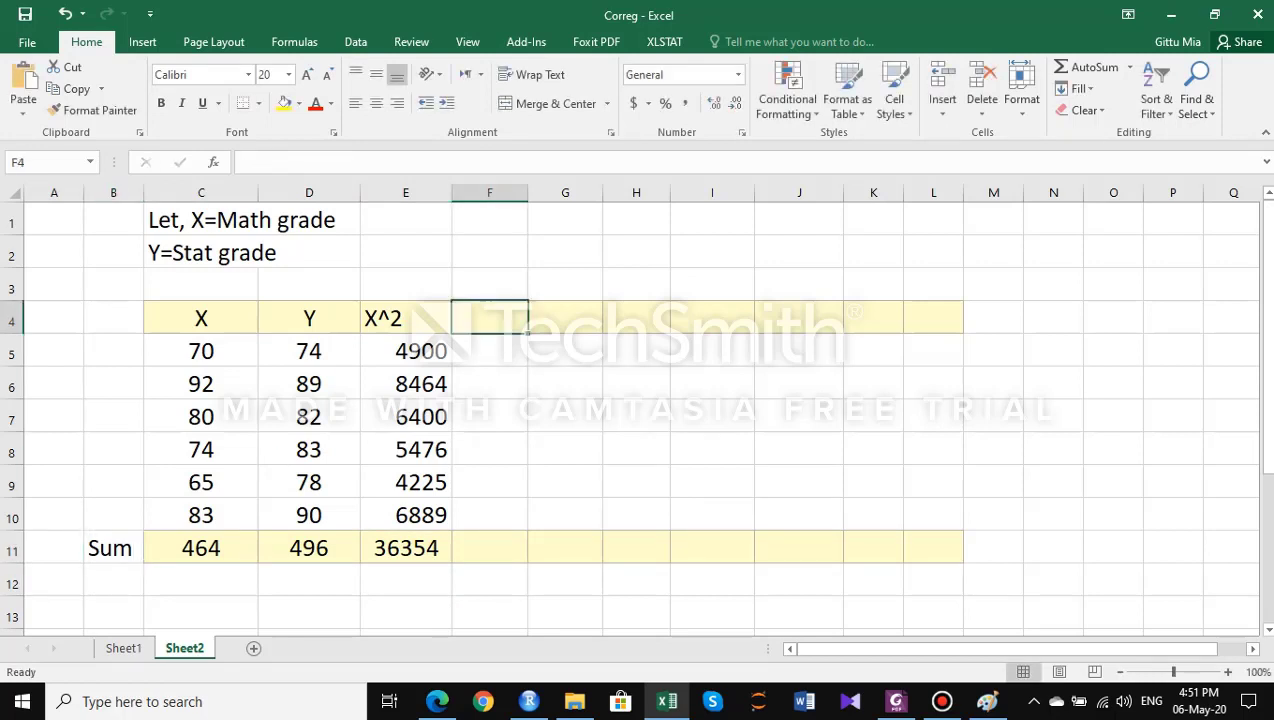
{"action": "type", "text": "Y^2"}
{"action": "key", "text": "Return"}
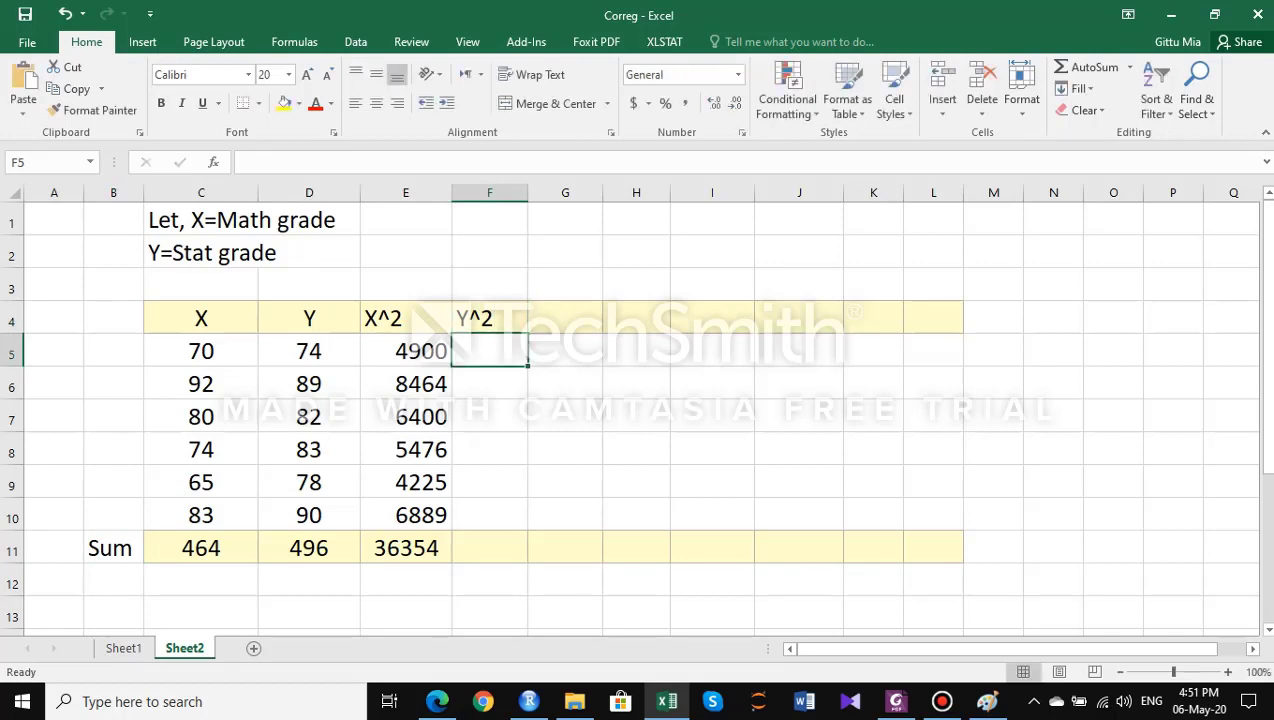
Square the first Y value in F5 with =D5^2 and fill the formula down to F10.
{"action": "type", "text": "="}
{"action": "key", "text": "Left"}
{"action": "key", "text": "Left"}
{"action": "key", "text": "Return"}
{"action": "key", "text": "Return"}
{"action": "key", "text": "Up"}
{"action": "key", "text": "F2"}
{"action": "type", "text": "^2"}
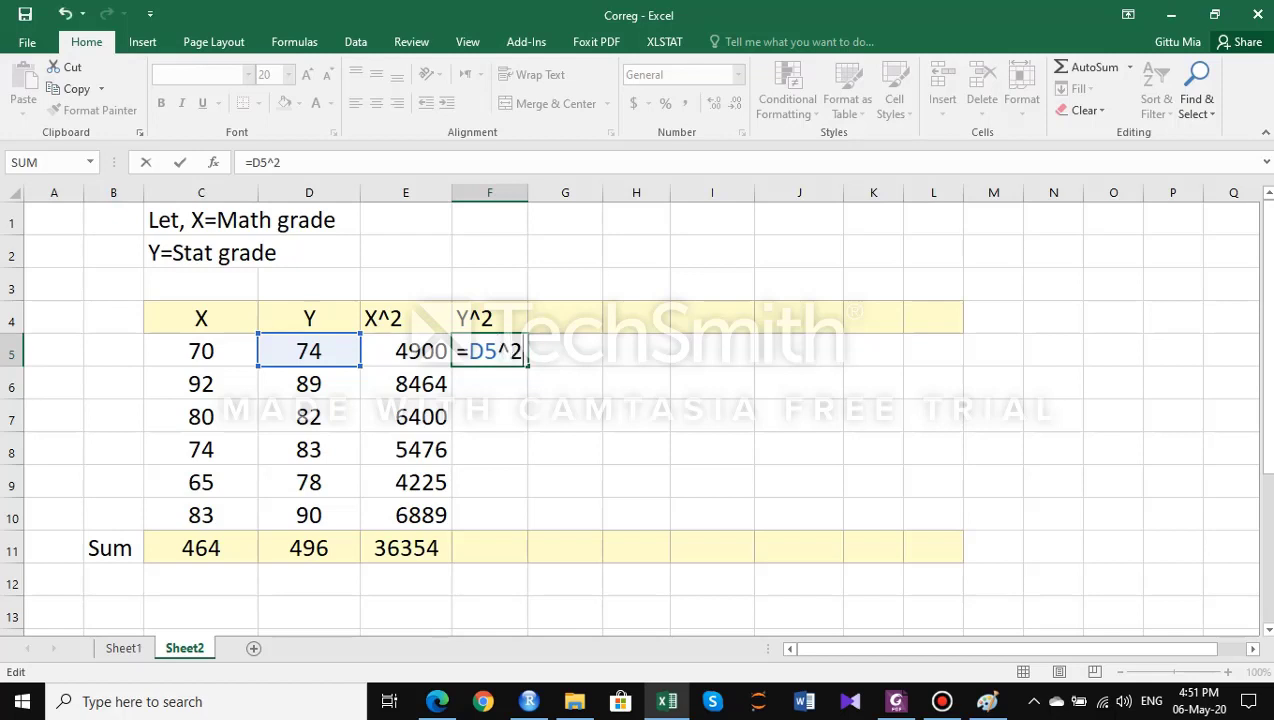
{"action": "key", "text": "Return"}
{"action": "key", "text": "Up"}
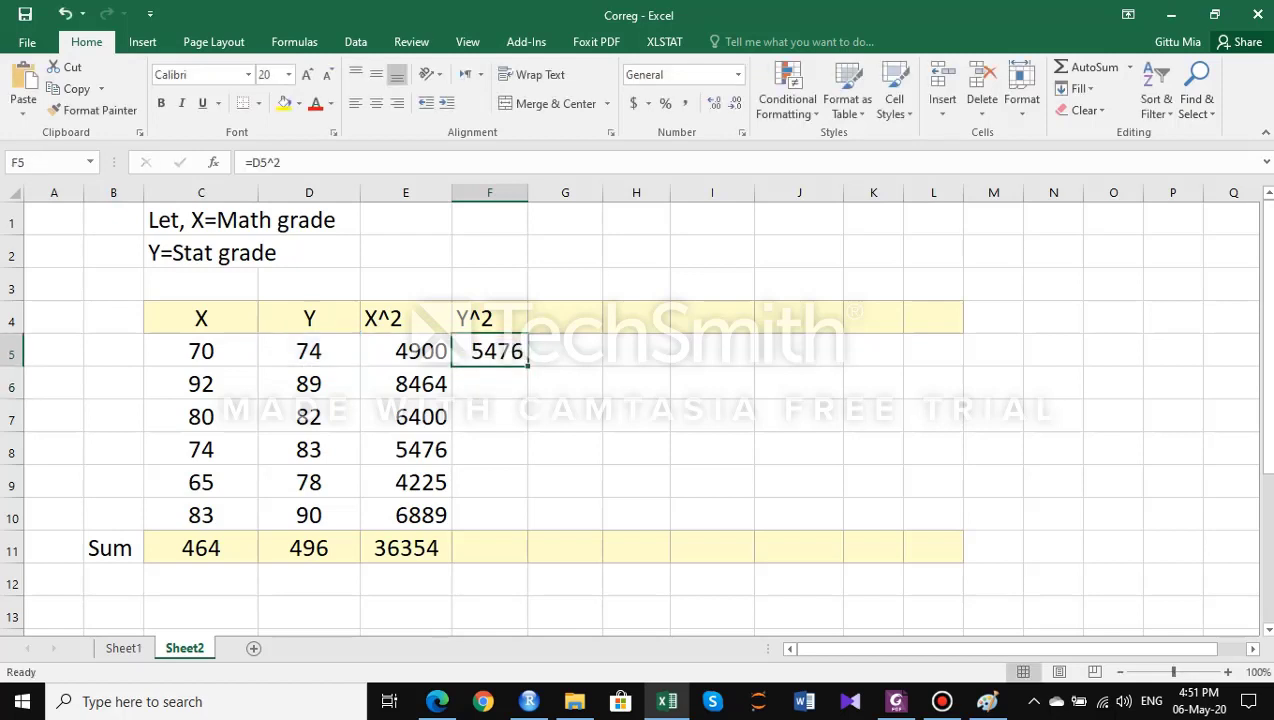
{"action": "left_click_drag", "start_coordinate": [528, 366], "coordinate": [526, 520]}
Copy the sum formula from E11 to F11 to total the Y^2 column.
{"action": "left_click", "coordinate": [406, 548]}
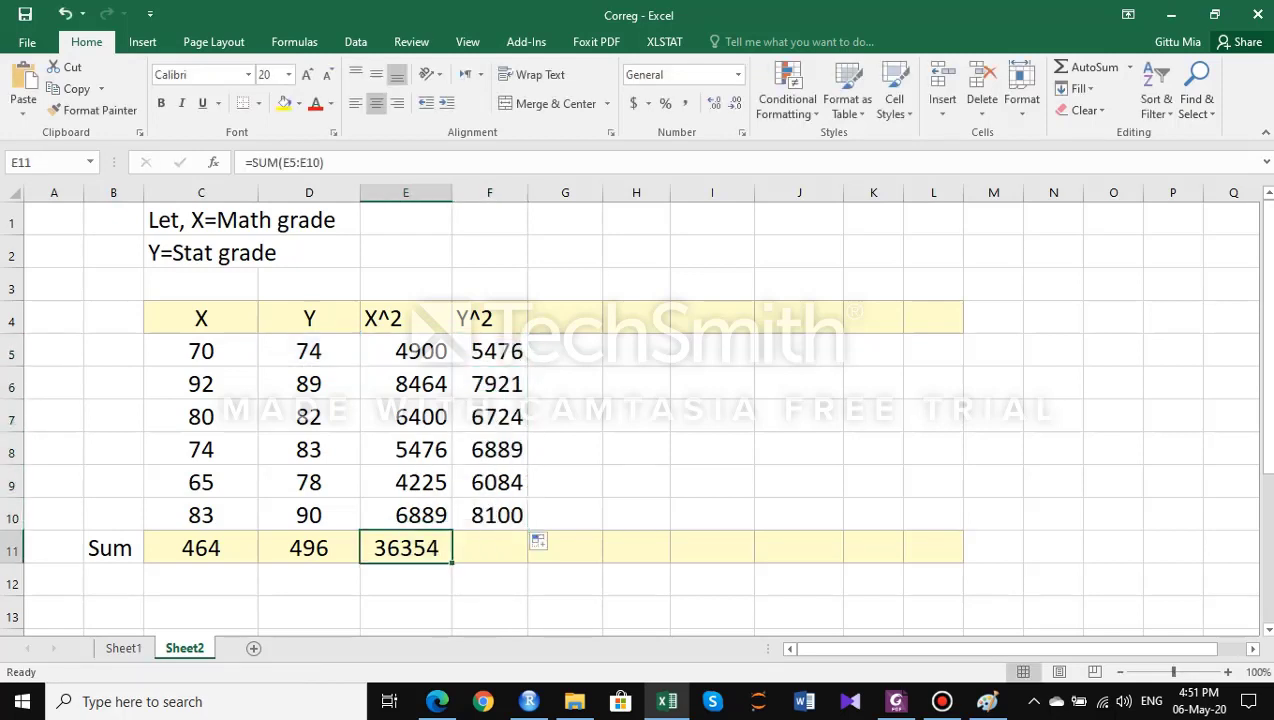
{"action": "left_click_drag", "start_coordinate": [452, 563], "coordinate": [500, 554]}
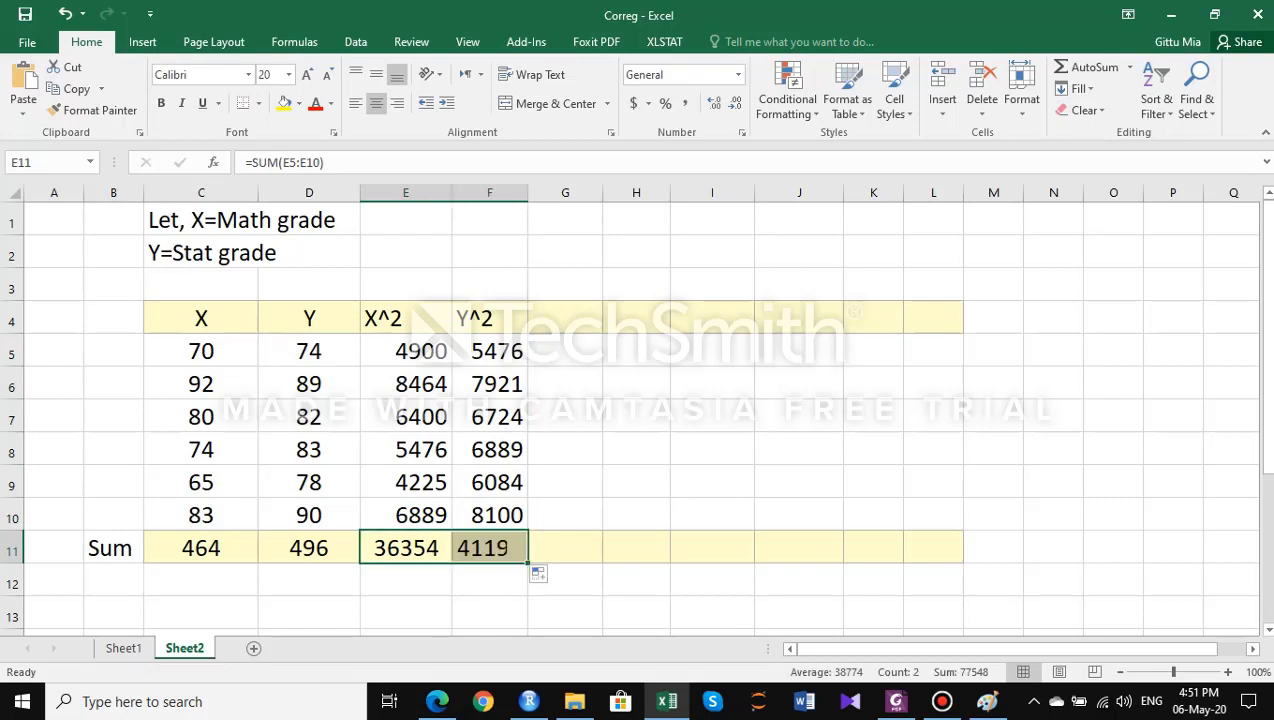
{"action": "double_click", "coordinate": [496, 547]}
{"action": "left_click", "coordinate": [636, 548]}
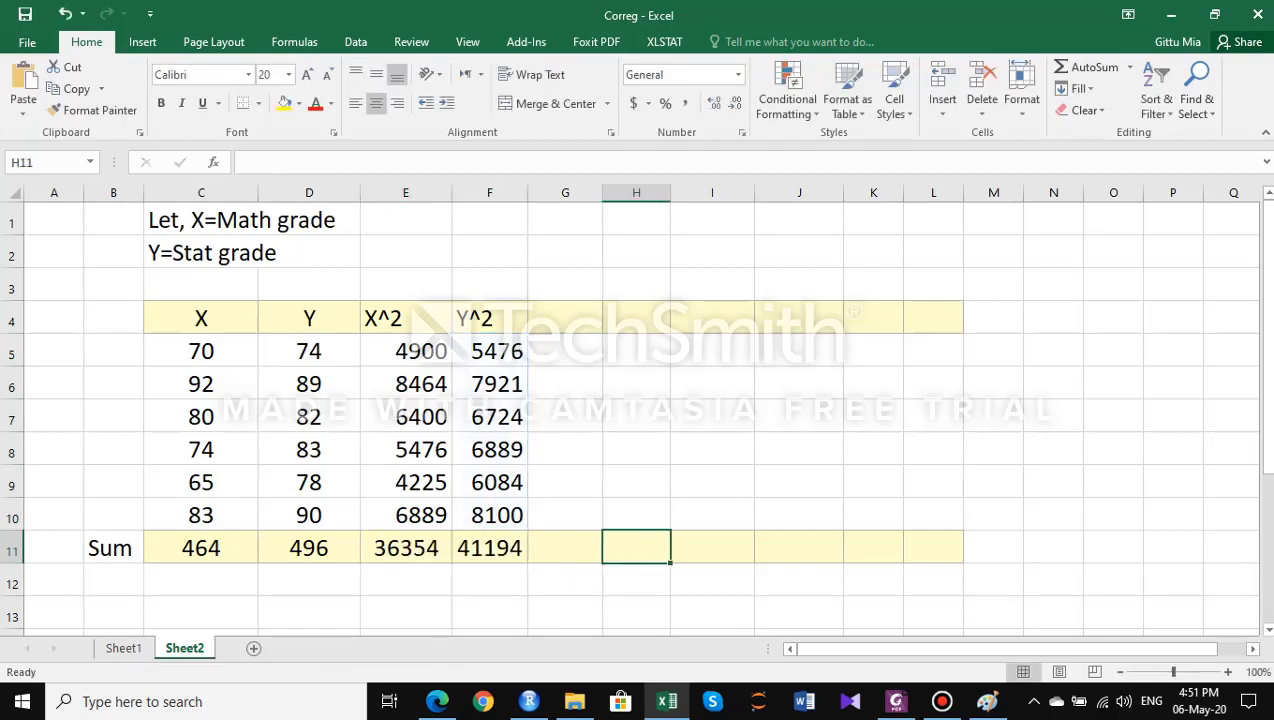
Add an XY column in G4:G10, multiplying each pair of grades with =C5*D5 filled down to row 10.
{"action": "left_click", "coordinate": [565, 318]}
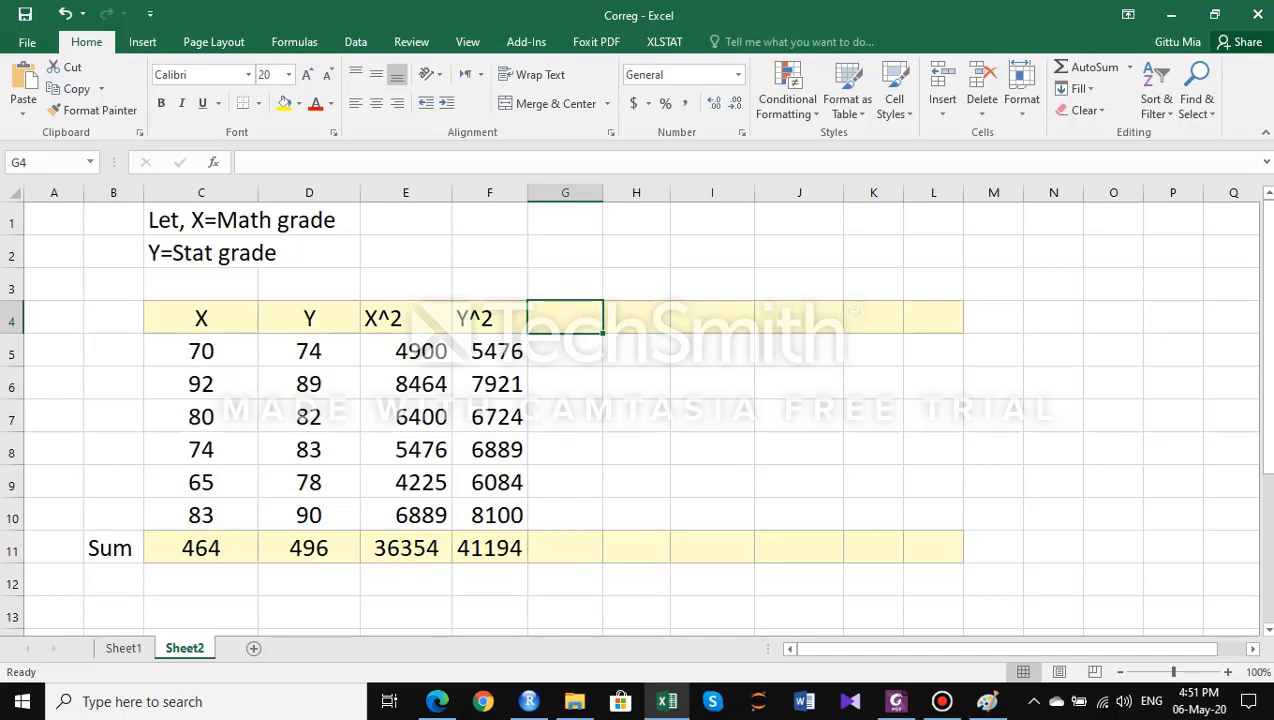
{"action": "type", "text": "XY"}
{"action": "key", "text": "Return"}
{"action": "type", "text": "="}
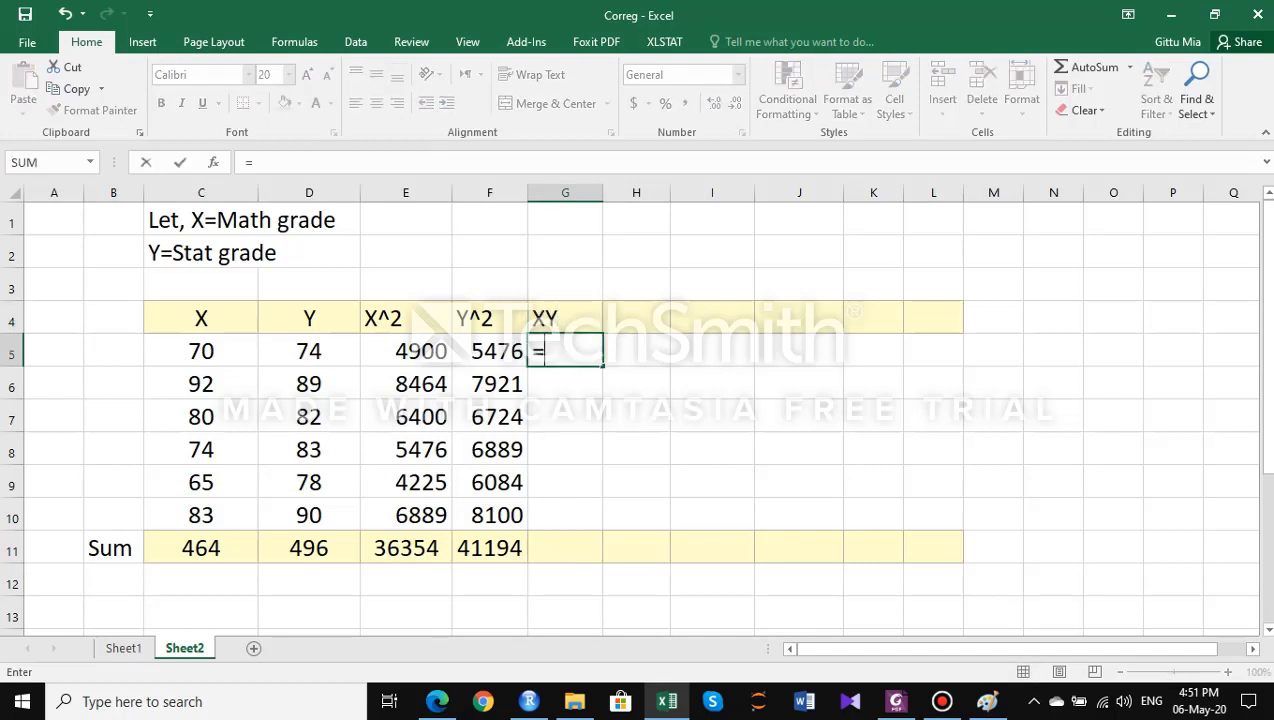
{"action": "left_click", "coordinate": [201, 351]}
{"action": "type", "text": "*"}
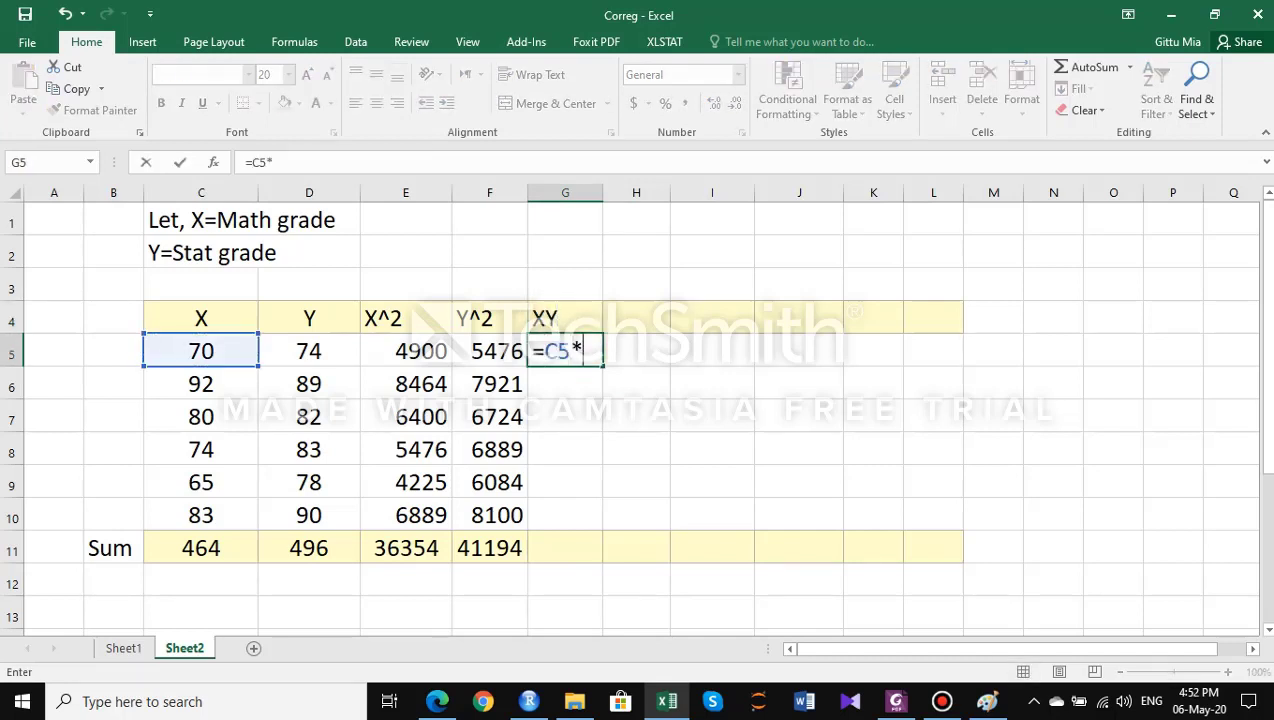
{"action": "left_click", "coordinate": [309, 350]}
{"action": "key", "text": "Return"}
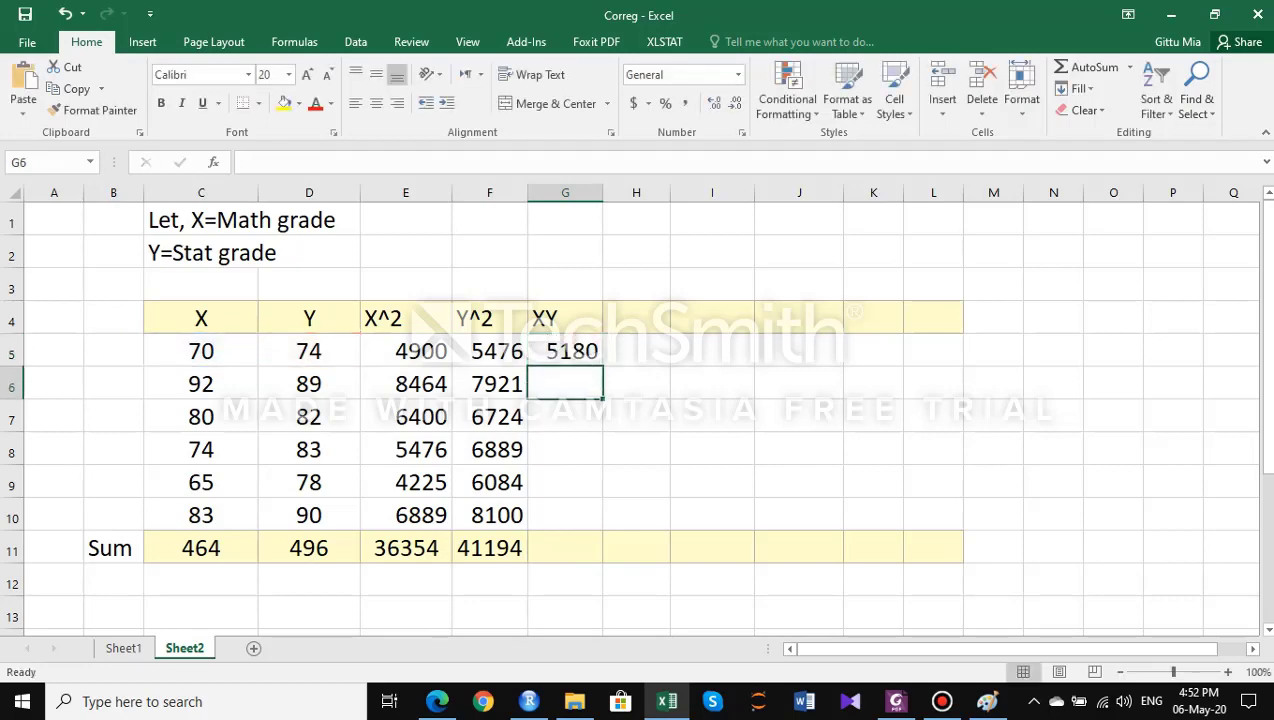
{"action": "left_click", "coordinate": [565, 351]}
{"action": "left_click_drag", "start_coordinate": [602, 366], "coordinate": [600, 518]}
Copy the sum formula from F11 to G11 and check that it covers the XY values G5:G10.
{"action": "scroll", "coordinate": [600, 518], "scroll_direction": "down", "scroll_amount": 1}
{"action": "left_click", "coordinate": [565, 449]}
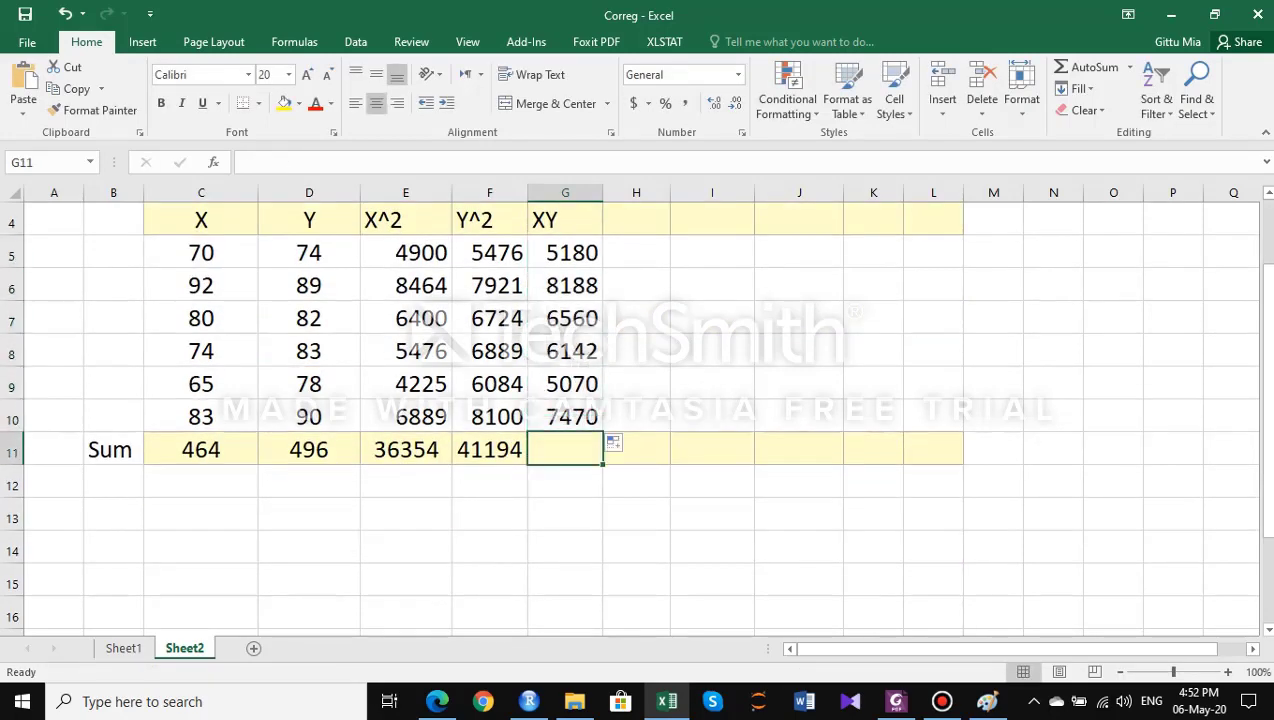
{"action": "left_click", "coordinate": [489, 449]}
{"action": "left_click_drag", "start_coordinate": [528, 466], "coordinate": [590, 460]}
{"action": "double_click", "coordinate": [565, 449]}
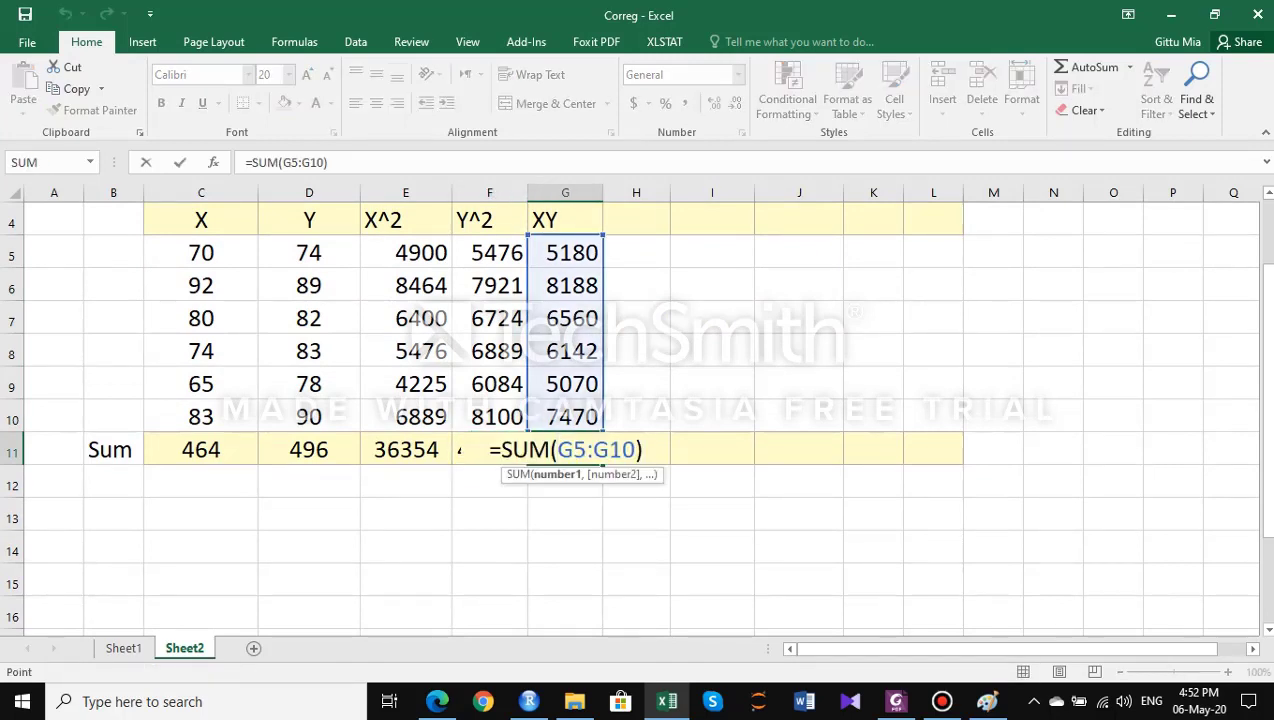
{"action": "left_click", "coordinate": [489, 518]}
{"action": "key", "text": "Escape"}
{"action": "double_click", "coordinate": [588, 449]}
{"action": "key", "text": "Escape"}
Shrink the workbook window so the PDF behind it shows, keeping the Sum row in view with C11 selected.
{"action": "scroll", "coordinate": [588, 449], "scroll_direction": "down", "scroll_amount": 1}
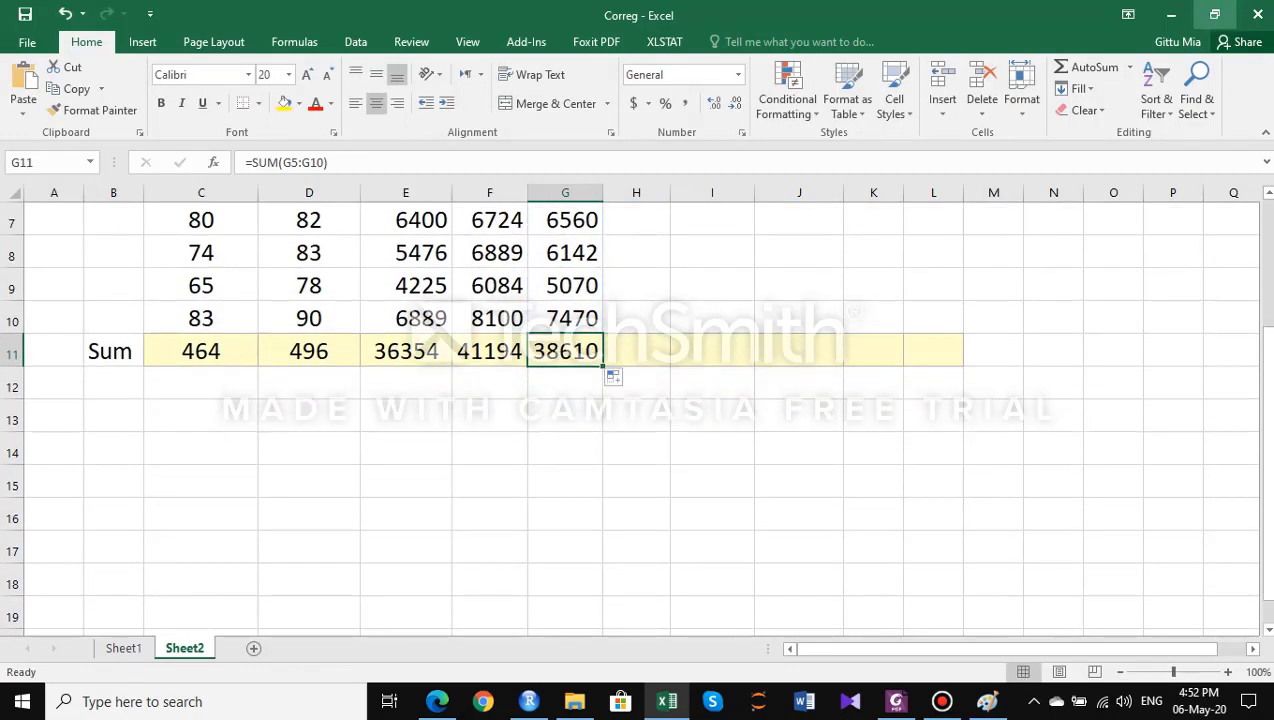
{"action": "scroll", "coordinate": [630, 410], "scroll_direction": "up", "scroll_amount": 2}
{"action": "scroll", "coordinate": [630, 410], "scroll_direction": "down", "scroll_amount": 1}
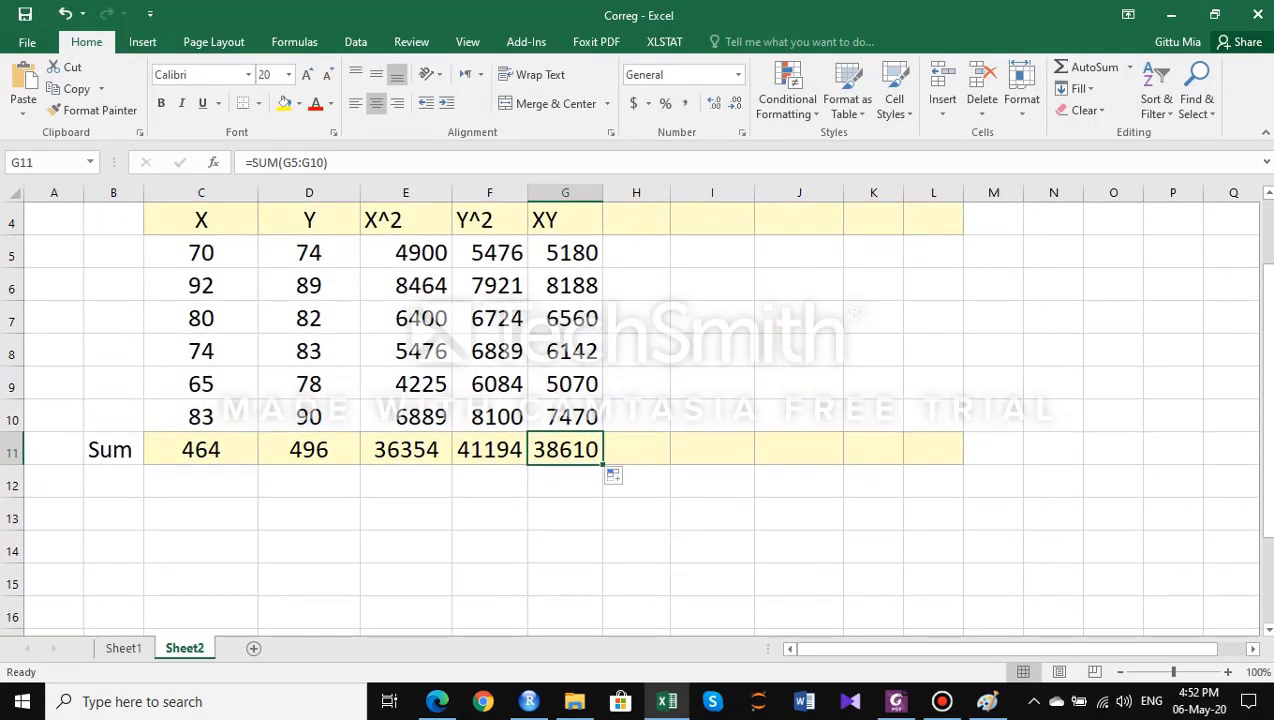
{"action": "left_click", "coordinate": [201, 450]}
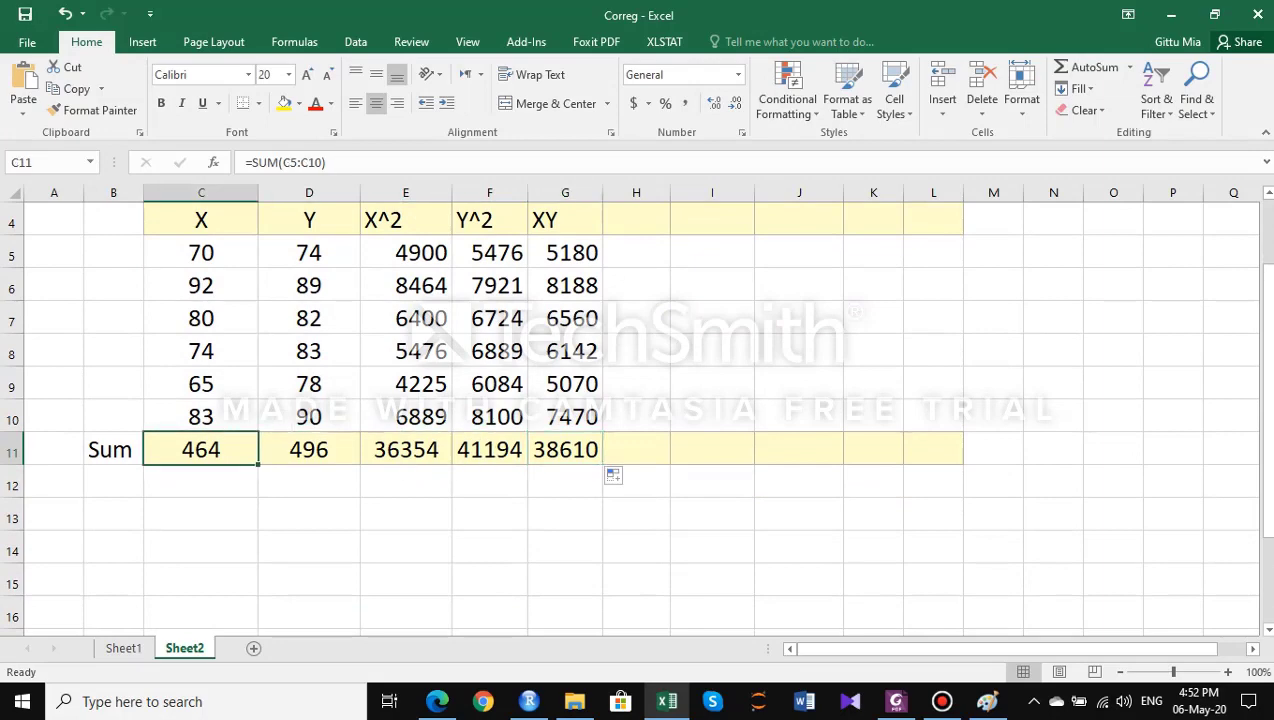
{"action": "left_click", "coordinate": [1215, 14]}
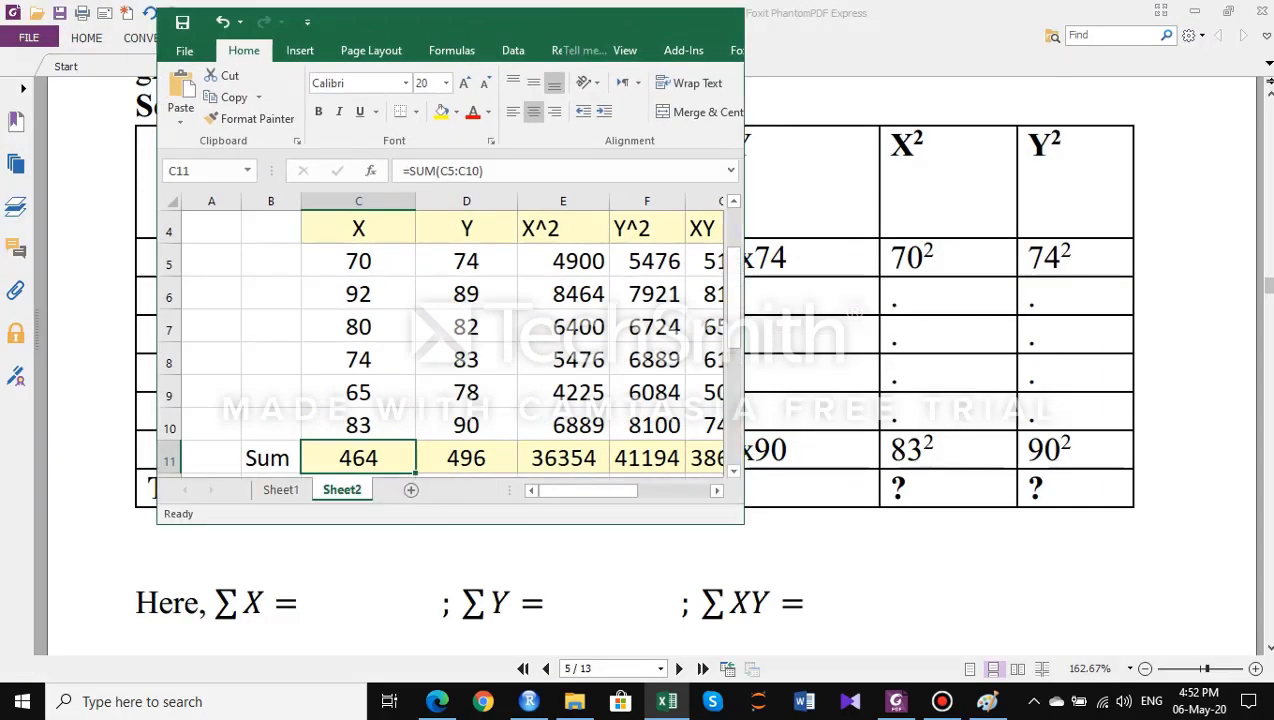
{"action": "scroll", "coordinate": [450, 340], "scroll_direction": "down", "scroll_amount": 1}
Switch to the PDF, handwrite a red stroke after "∑X =", and shrink its window to sit beside the workbook.
{"action": "left_click", "coordinate": [318, 592]}
{"action": "mouse_move", "coordinate": [324, 586]}
{"action": "left_mouse_down"}
{"action": "mouse_move", "coordinate": [323, 619]}
{"action": "mouse_move", "coordinate": [310, 605]}
{"action": "left_mouse_up"}
{"action": "left_click", "coordinate": [1228, 10]}
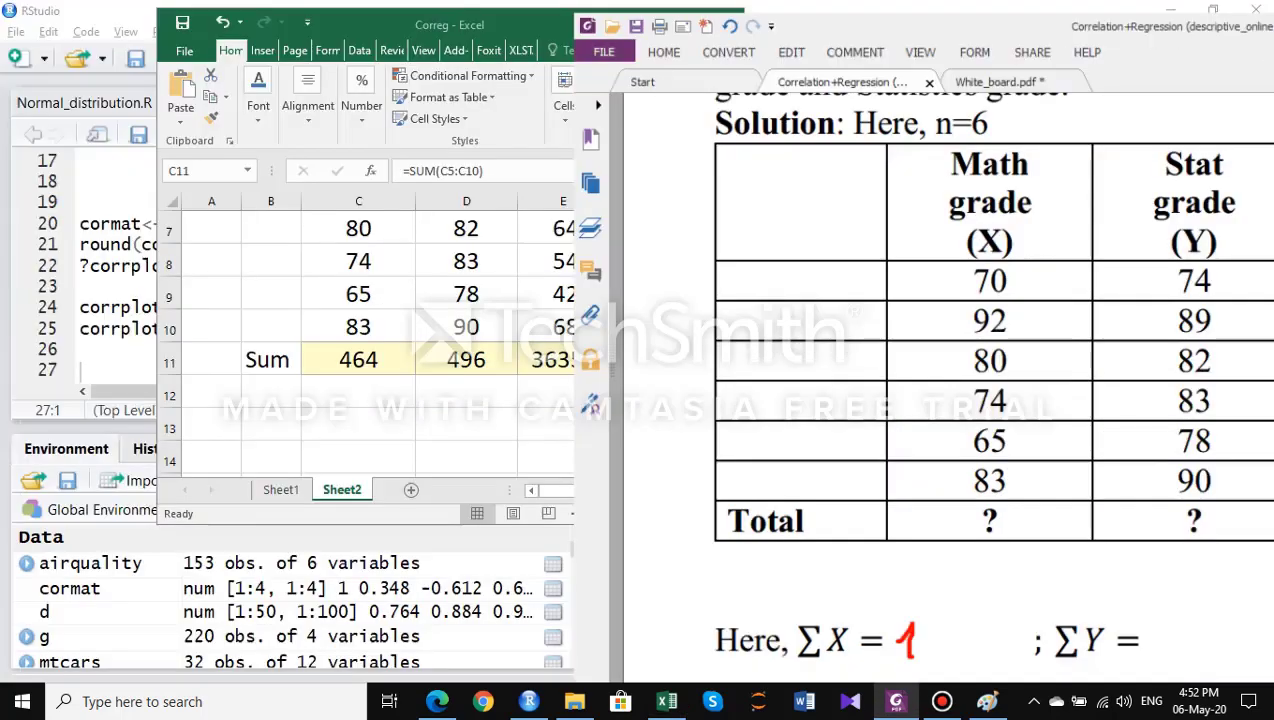
{"action": "scroll", "coordinate": [1000, 380], "scroll_direction": "down", "scroll_amount": 3}
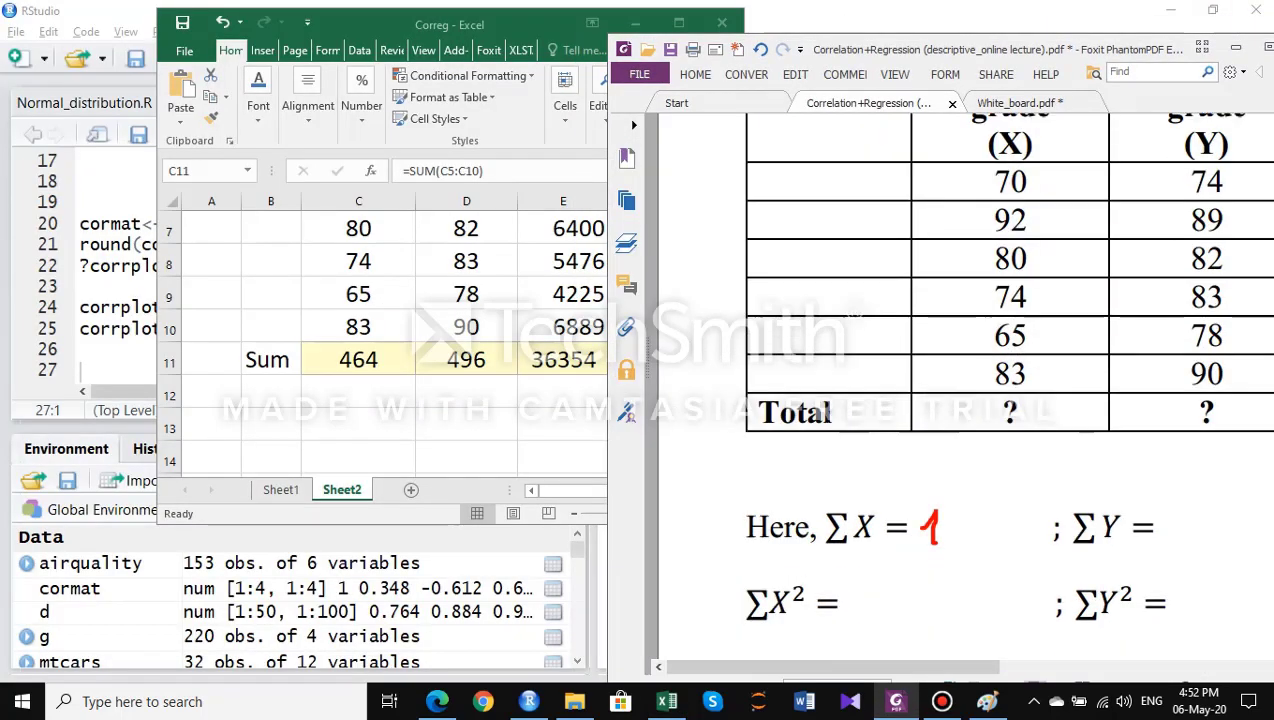
Move the workbook window clear of the PDF and refill the sum formula from F11 into G11.
{"action": "left_click_drag", "start_coordinate": [545, 31], "coordinate": [450, 30]}
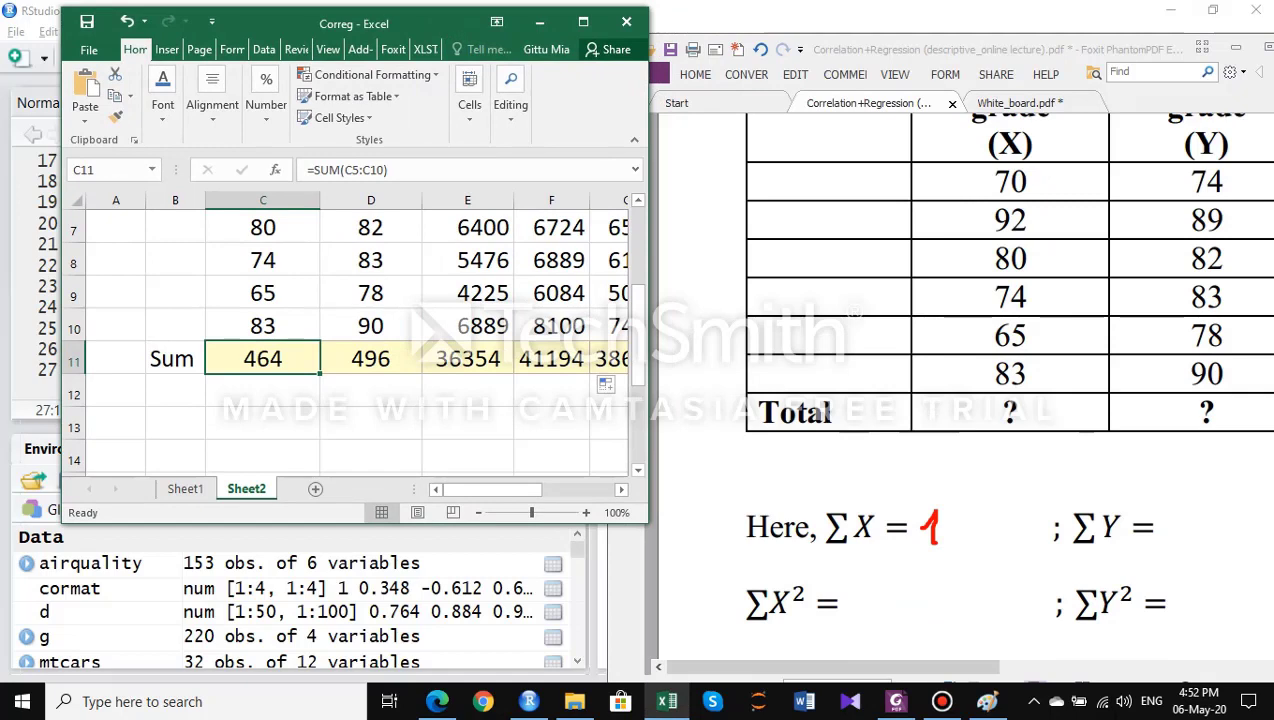
{"action": "key", "text": "ctrl+z"}
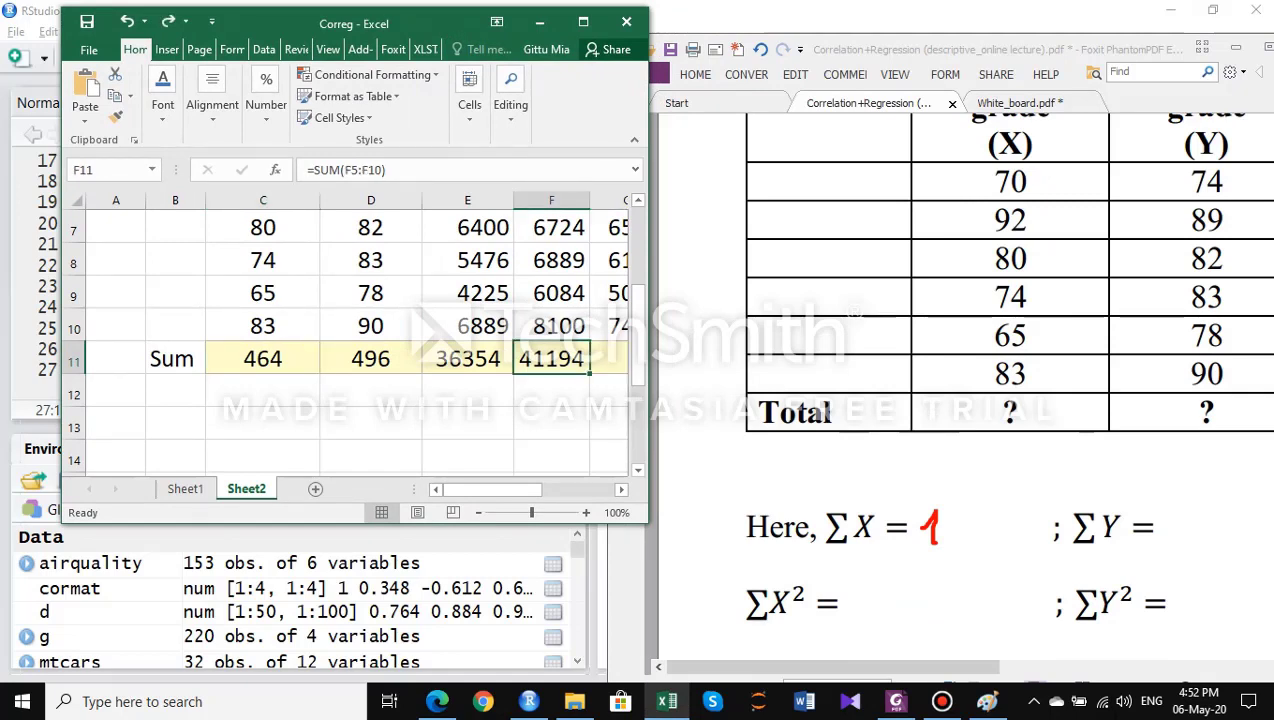
{"action": "left_click", "coordinate": [583, 21]}
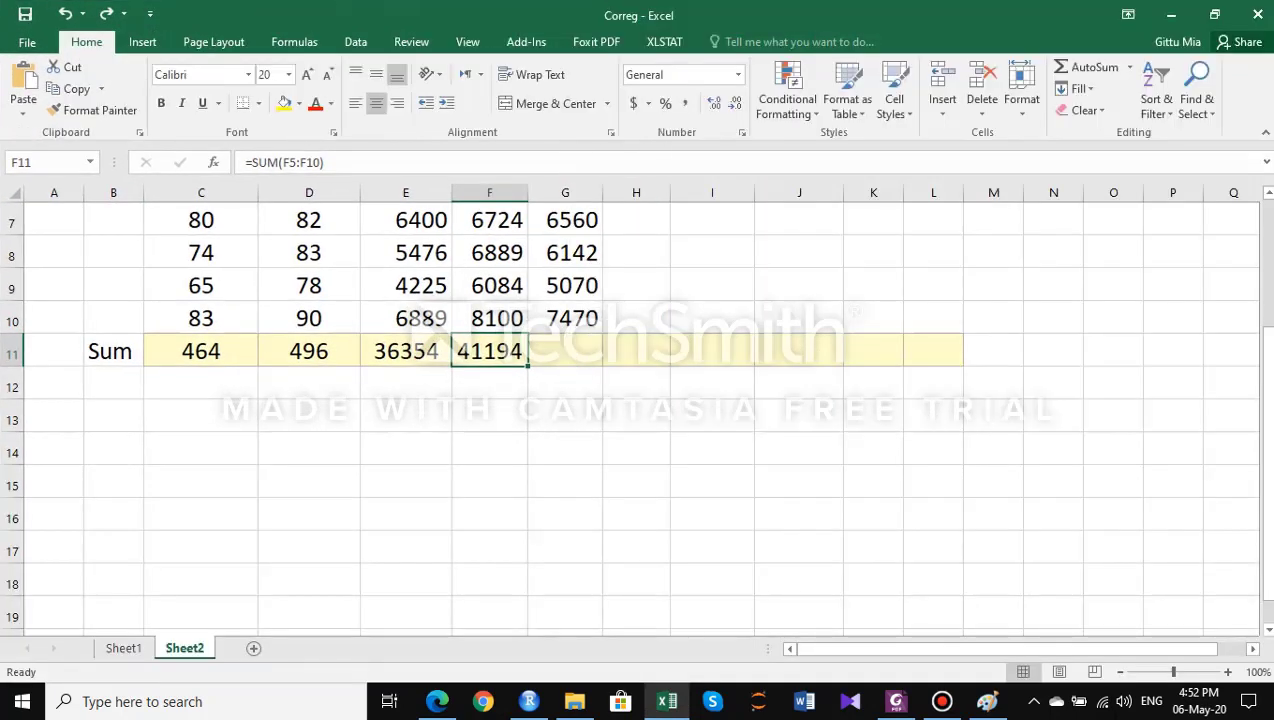
{"action": "left_click_drag", "start_coordinate": [527, 366], "coordinate": [592, 360]}
{"action": "left_click", "coordinate": [1214, 14]}
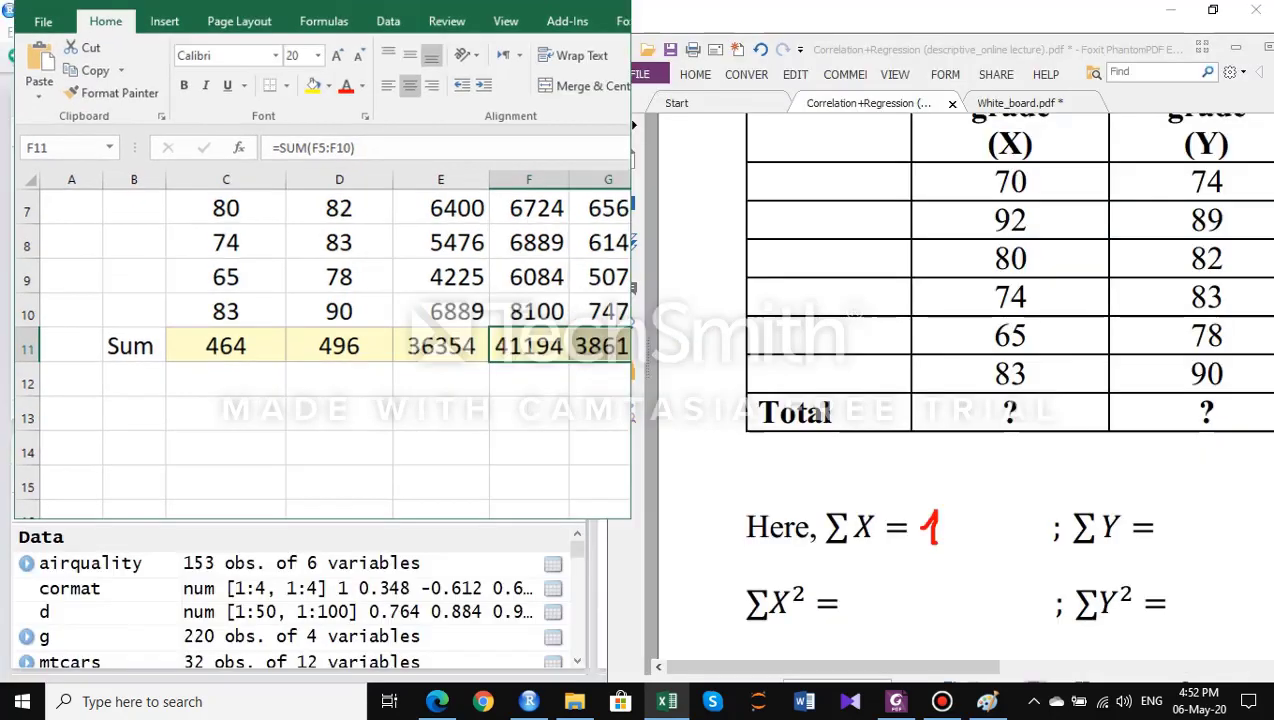
Switch to the PDF and handwrite 464 after "∑X =" and 496 after "∑Y =".
{"action": "key", "text": "alt+Tab"}
{"action": "mouse_move", "coordinate": [957, 503]}
{"action": "left_mouse_down"}
{"action": "mouse_move", "coordinate": [951, 530]}
{"action": "mouse_move", "coordinate": [983, 528]}
{"action": "left_mouse_up"}
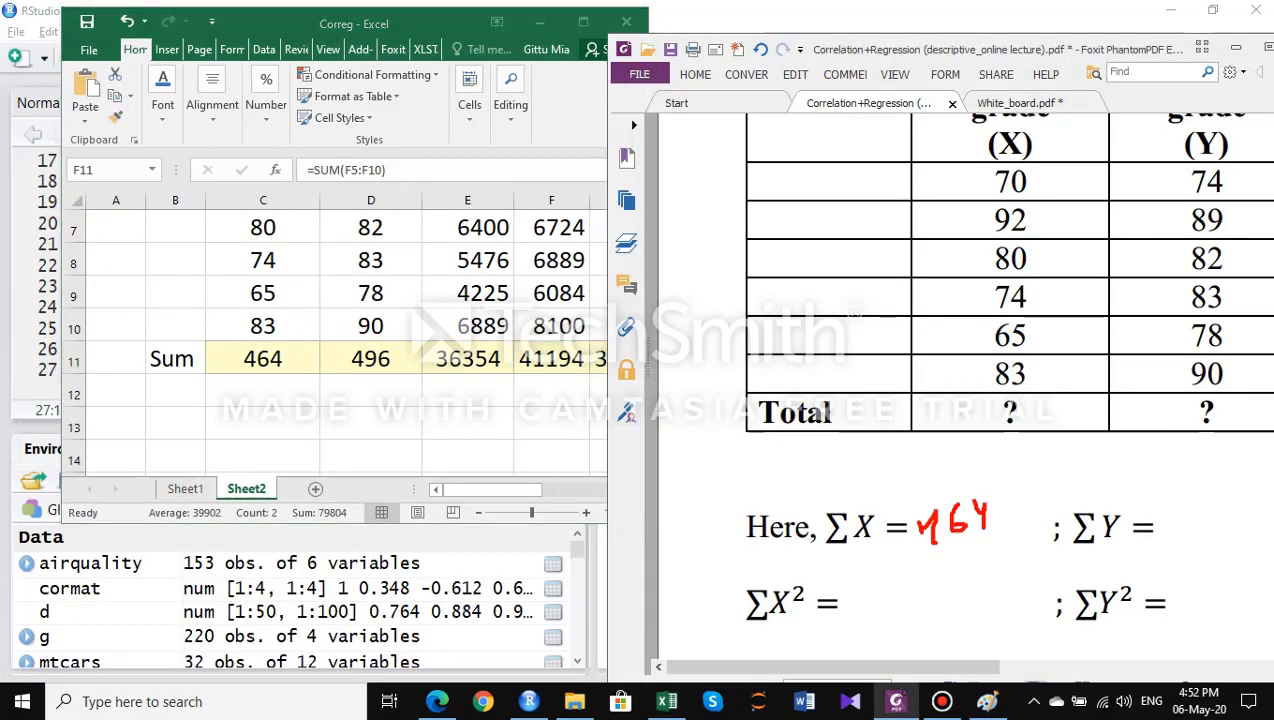
{"action": "mouse_move", "coordinate": [1176, 502]}
{"action": "left_mouse_down"}
{"action": "mouse_move", "coordinate": [1162, 514]}
{"action": "mouse_move", "coordinate": [1176, 536]}
{"action": "mouse_move", "coordinate": [1210, 508]}
{"action": "mouse_move", "coordinate": [1196, 522]}
{"action": "left_mouse_up"}
{"action": "key", "text": "ctrl+z"}
{"action": "key", "text": "ctrl+z"}
{"action": "mouse_move", "coordinate": [1191, 512]}
{"action": "left_mouse_down"}
{"action": "mouse_move", "coordinate": [1191, 536]}
{"action": "mouse_move", "coordinate": [1216, 512]}
{"action": "mouse_move", "coordinate": [1212, 536]}
{"action": "left_mouse_up"}
{"action": "left_click_drag", "start_coordinate": [1244, 493], "coordinate": [1250, 526]}
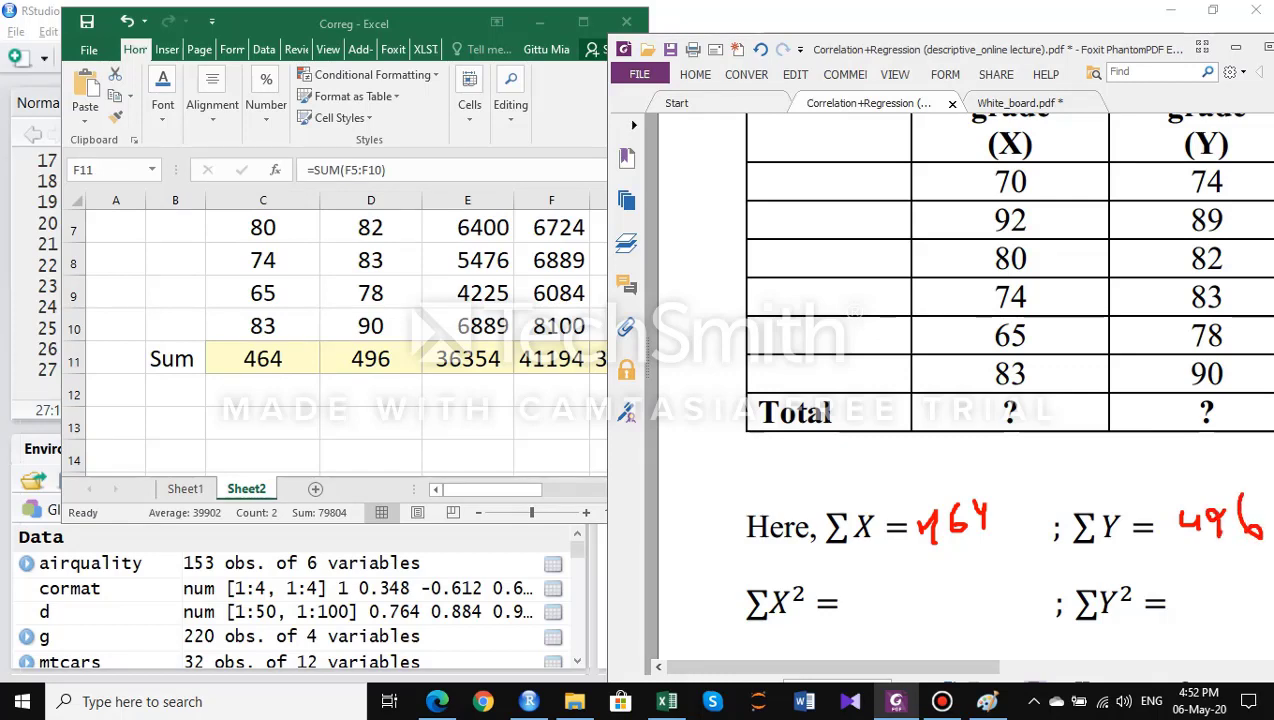
Check the X^2 sum in E11 of the workbook and handwrite 36354 after "∑X² =" in the PDF.
{"action": "key", "text": "alt+Tab"}
{"action": "scroll", "coordinate": [350, 340], "scroll_direction": "up", "scroll_amount": 2}
{"action": "scroll", "coordinate": [350, 340], "scroll_direction": "down", "scroll_amount": 2}
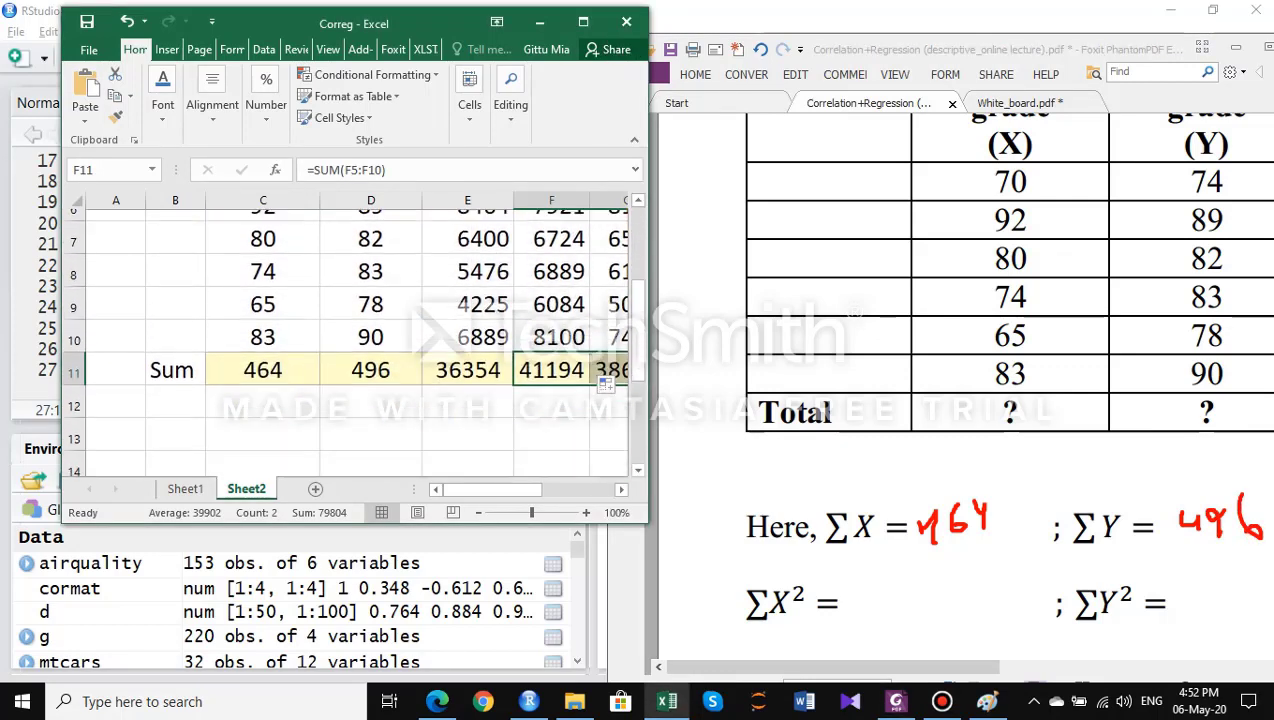
{"action": "left_click", "coordinate": [467, 359]}
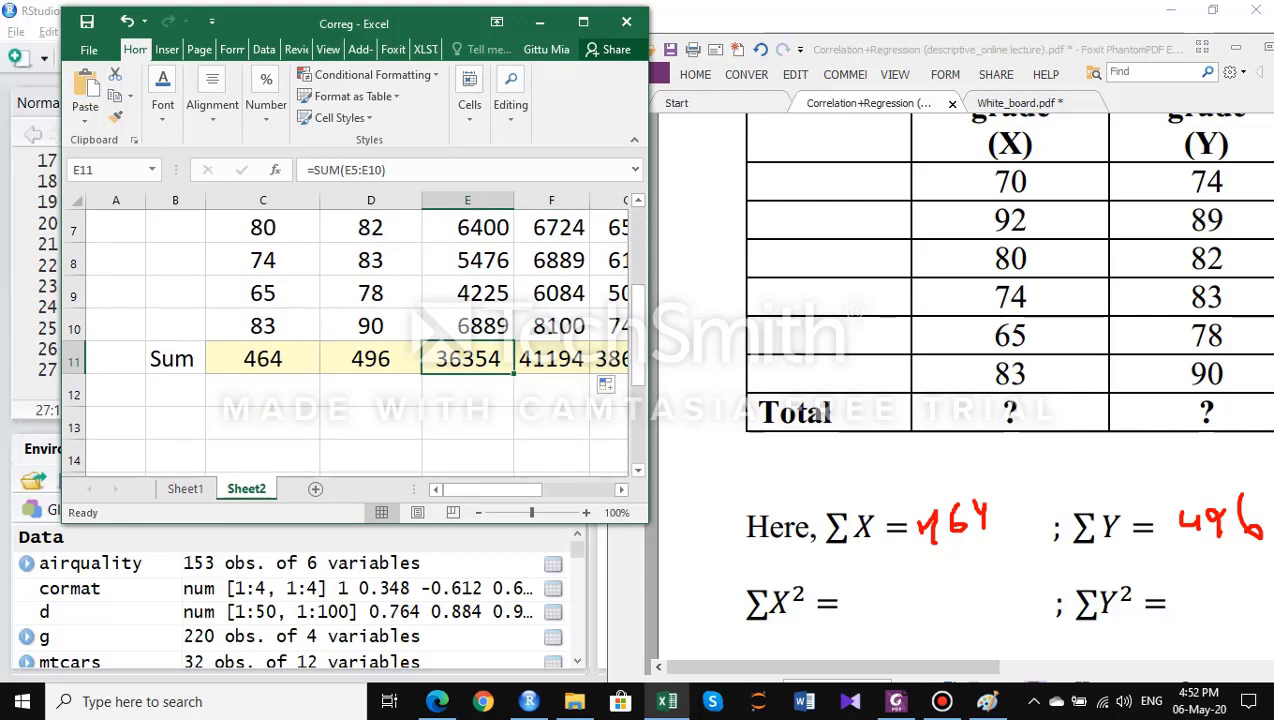
{"action": "scroll", "coordinate": [345, 330], "scroll_direction": "down", "scroll_amount": 1}
{"action": "mouse_move", "coordinate": [857, 597]}
{"action": "left_mouse_down"}
{"action": "mouse_move", "coordinate": [863, 623]}
{"action": "mouse_move", "coordinate": [880, 602]}
{"action": "mouse_move", "coordinate": [934, 584]}
{"action": "mouse_move", "coordinate": [919, 608]}
{"action": "mouse_move", "coordinate": [966, 586]}
{"action": "left_mouse_up"}
{"action": "left_click_drag", "start_coordinate": [966, 580], "coordinate": [967, 600]}
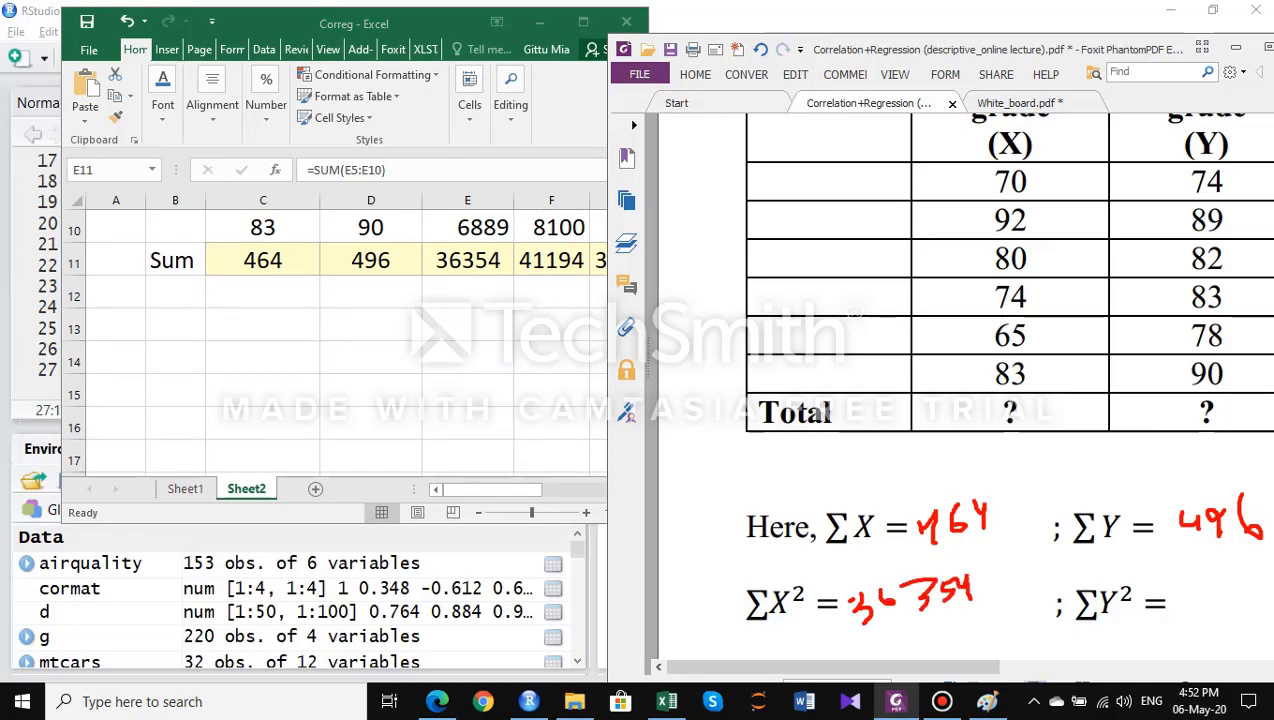
Return to the workbook and bring its Sum row into view to read the remaining sums.
{"action": "key", "text": "alt+Tab"}
{"action": "scroll", "coordinate": [416, 342], "scroll_direction": "up", "scroll_amount": 3}
{"action": "scroll", "coordinate": [416, 342], "scroll_direction": "down", "scroll_amount": 2}
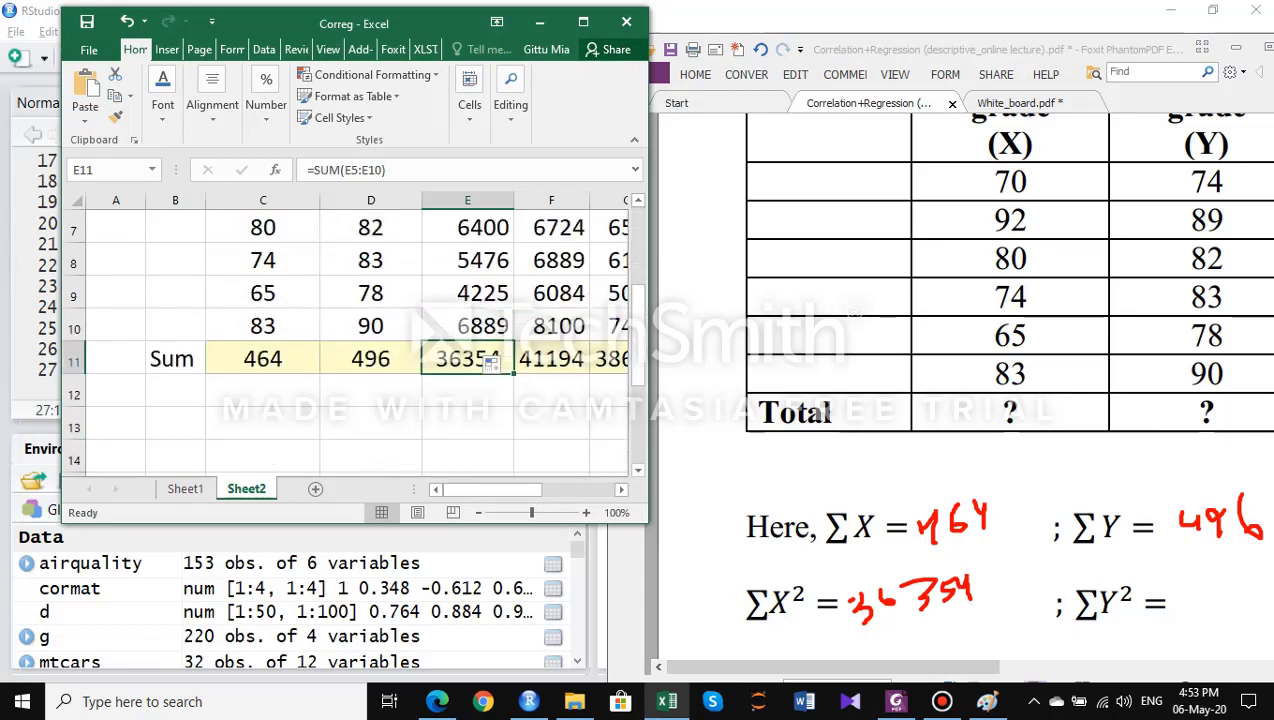
{"action": "scroll", "coordinate": [491, 365], "scroll_direction": "down", "scroll_amount": 1}
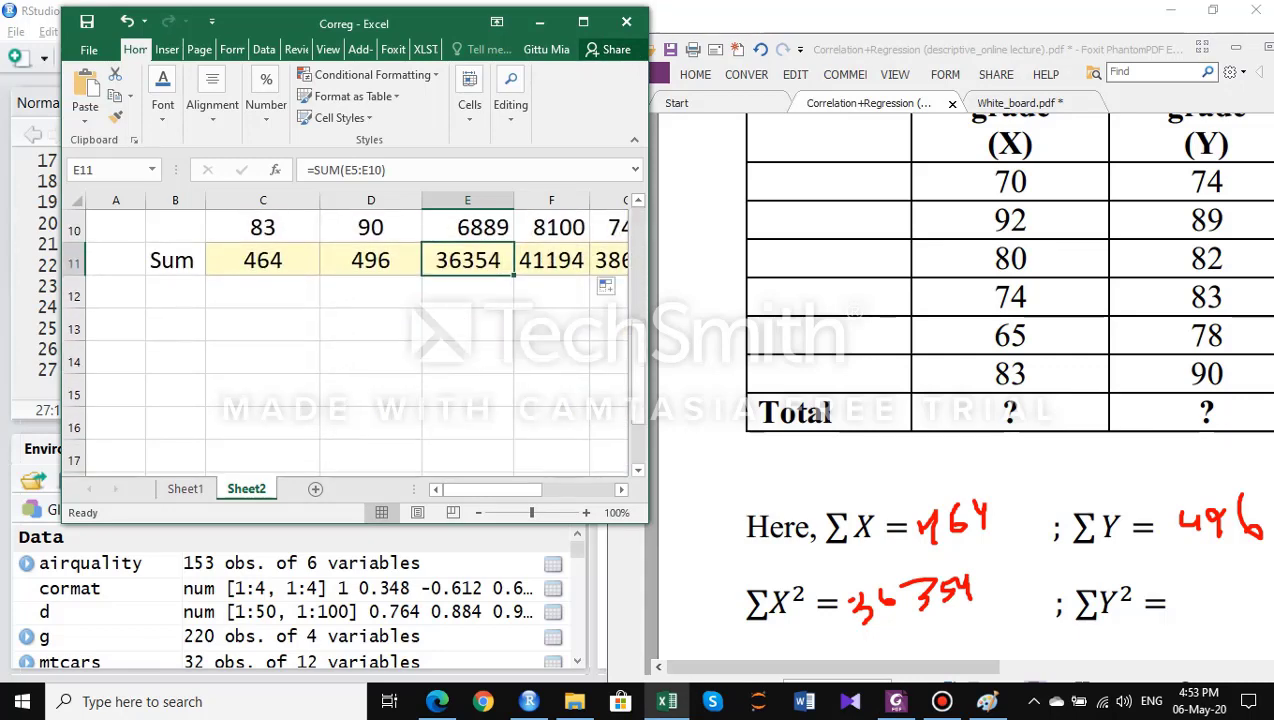
Maximize the PDF window and undo all the handwritten values after the ∑X, ∑Y and ∑X² labels.
{"action": "left_click", "coordinate": [1266, 47]}
{"action": "scroll", "coordinate": [640, 365], "scroll_direction": "down", "scroll_amount": 2}
{"action": "scroll", "coordinate": [640, 360], "scroll_direction": "down", "scroll_amount": 2}
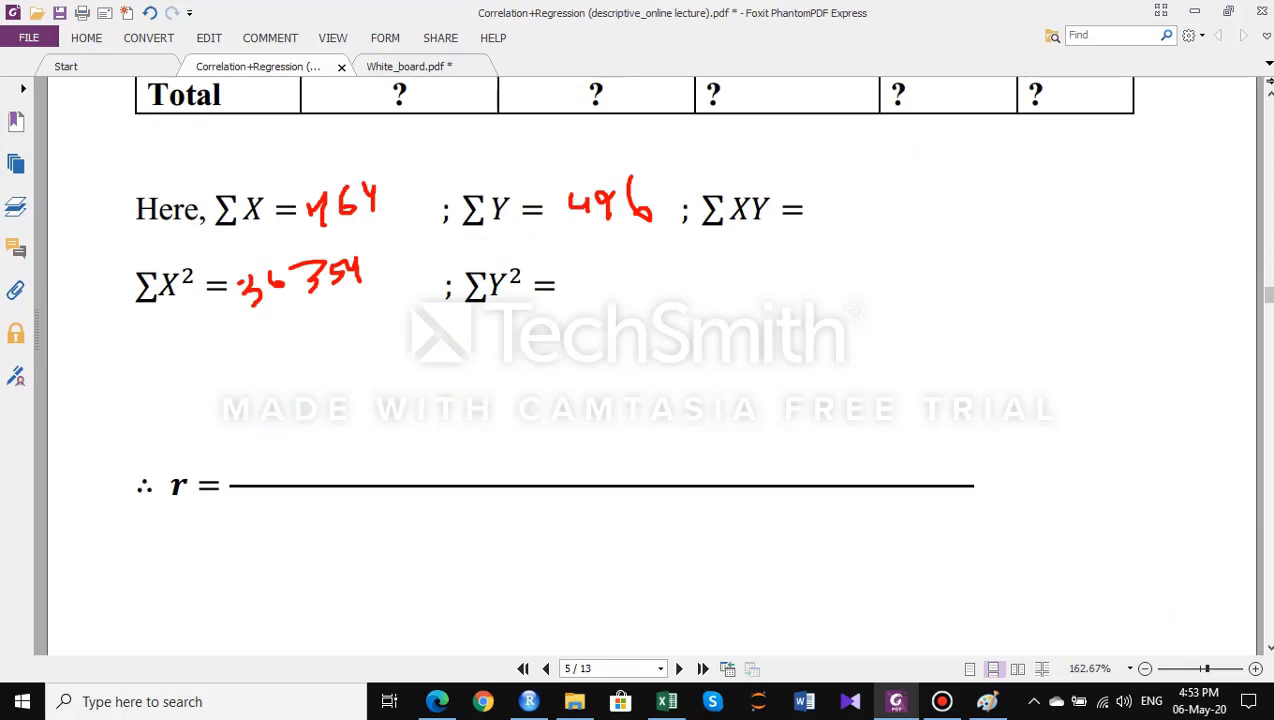
{"action": "key", "text": "ctrl+z"}
{"action": "key", "text": "ctrl+z"}
{"action": "key", "text": "ctrl+z"}
{"action": "key", "text": "ctrl+z"}
{"action": "key", "text": "ctrl+z"}
{"action": "key", "text": "ctrl+z"}
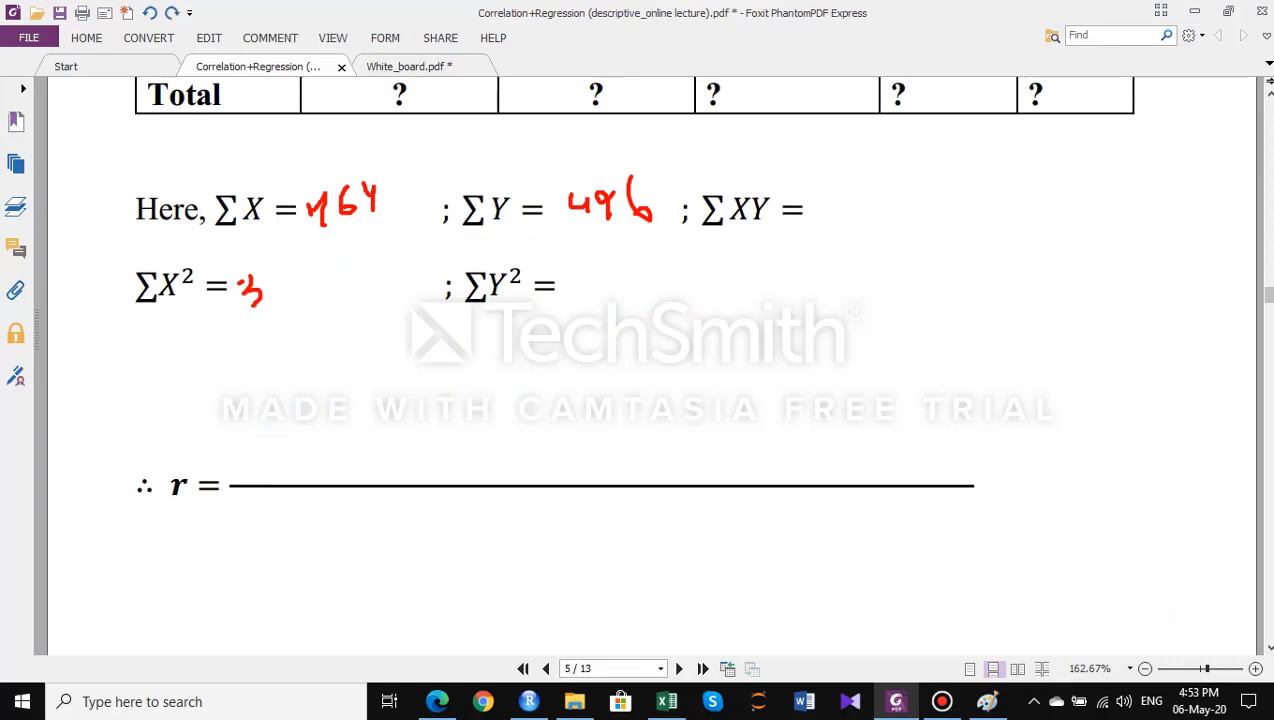
{"action": "key", "text": "ctrl+z"}
{"action": "key", "text": "ctrl+z"}
{"action": "key", "text": "ctrl+z"}
{"action": "key", "text": "ctrl+z"}
{"action": "key", "text": "ctrl+z"}
{"action": "key", "text": "ctrl+z"}
Handwrite n∑XY − ∑X∑Y above the fraction line as the numerator of r.
{"action": "scroll", "coordinate": [650, 360], "scroll_direction": "down", "scroll_amount": 1}
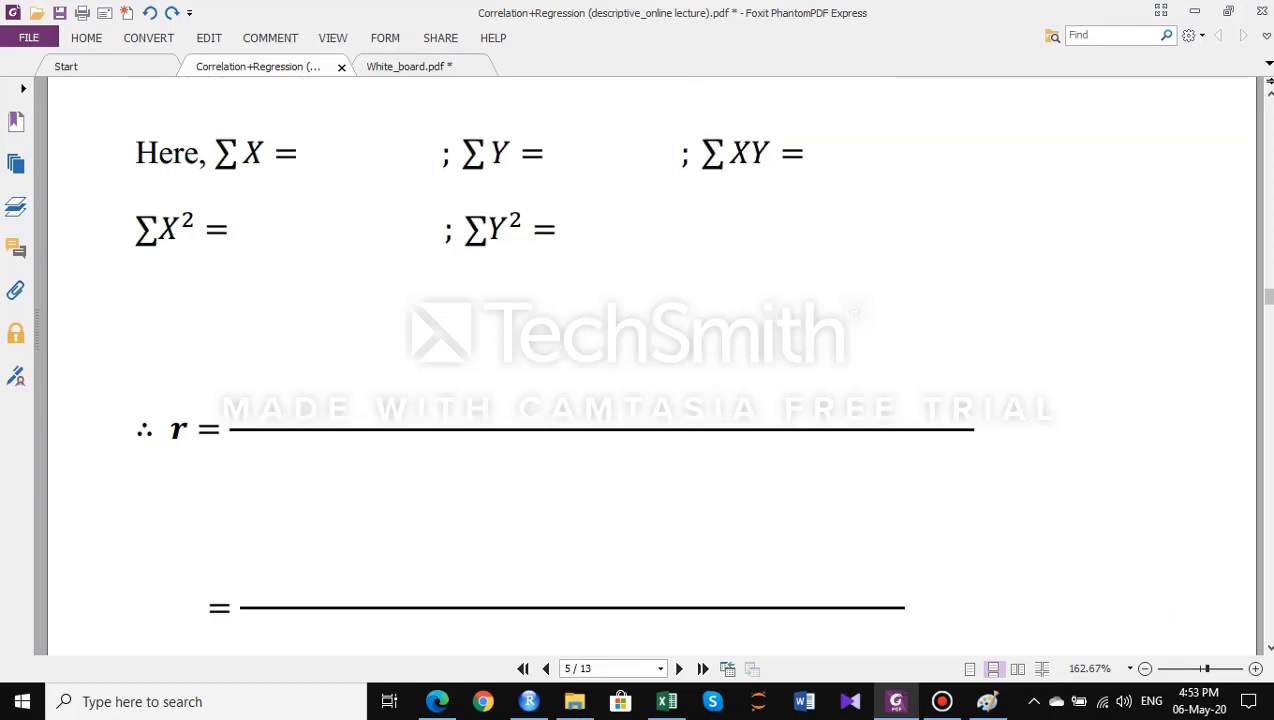
{"action": "scroll", "coordinate": [650, 360], "scroll_direction": "up", "scroll_amount": 1}
{"action": "scroll", "coordinate": [650, 360], "scroll_direction": "up", "scroll_amount": 1}
{"action": "scroll", "coordinate": [650, 360], "scroll_direction": "down", "scroll_amount": 1}
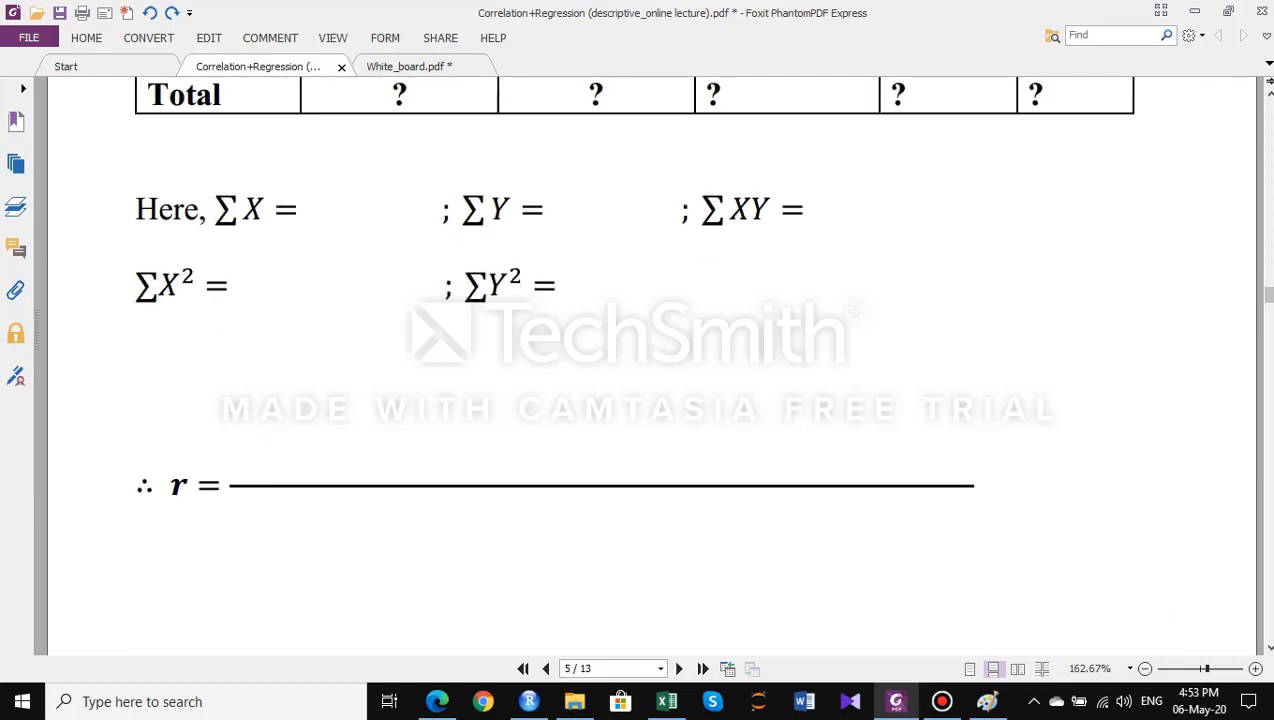
{"action": "scroll", "coordinate": [650, 360], "scroll_direction": "up", "scroll_amount": 1}
{"action": "scroll", "coordinate": [650, 360], "scroll_direction": "down", "scroll_amount": 1}
{"action": "scroll", "coordinate": [650, 360], "scroll_direction": "down", "scroll_amount": 1}
{"action": "mouse_move", "coordinate": [256, 412]}
{"action": "left_mouse_down"}
{"action": "mouse_move", "coordinate": [272, 382]}
{"action": "mouse_move", "coordinate": [284, 410]}
{"action": "mouse_move", "coordinate": [336, 369]}
{"action": "mouse_move", "coordinate": [370, 400]}
{"action": "mouse_move", "coordinate": [392, 400]}
{"action": "mouse_move", "coordinate": [368, 402]}
{"action": "left_mouse_up"}
{"action": "mouse_move", "coordinate": [408, 350]}
{"action": "left_mouse_down"}
{"action": "mouse_move", "coordinate": [416, 398]}
{"action": "mouse_move", "coordinate": [514, 372]}
{"action": "mouse_move", "coordinate": [542, 388]}
{"action": "left_mouse_up"}
{"action": "left_click_drag", "start_coordinate": [508, 352], "coordinate": [550, 344]}
{"action": "mouse_move", "coordinate": [552, 352]}
{"action": "left_mouse_down"}
{"action": "mouse_move", "coordinate": [580, 374]}
{"action": "mouse_move", "coordinate": [556, 378]}
{"action": "left_mouse_up"}
{"action": "mouse_move", "coordinate": [600, 338]}
{"action": "left_mouse_down"}
{"action": "mouse_move", "coordinate": [634, 332]}
{"action": "mouse_move", "coordinate": [640, 379]}
{"action": "mouse_move", "coordinate": [656, 354]}
{"action": "left_mouse_up"}
{"action": "left_click_drag", "start_coordinate": [664, 340], "coordinate": [656, 380]}
Draw a square root sign under the fraction line of r, with short dashes standing in for the denominator.
{"action": "mouse_move", "coordinate": [263, 478]}
{"action": "left_mouse_down"}
{"action": "mouse_move", "coordinate": [318, 450]}
{"action": "mouse_move", "coordinate": [390, 455]}
{"action": "left_mouse_up"}
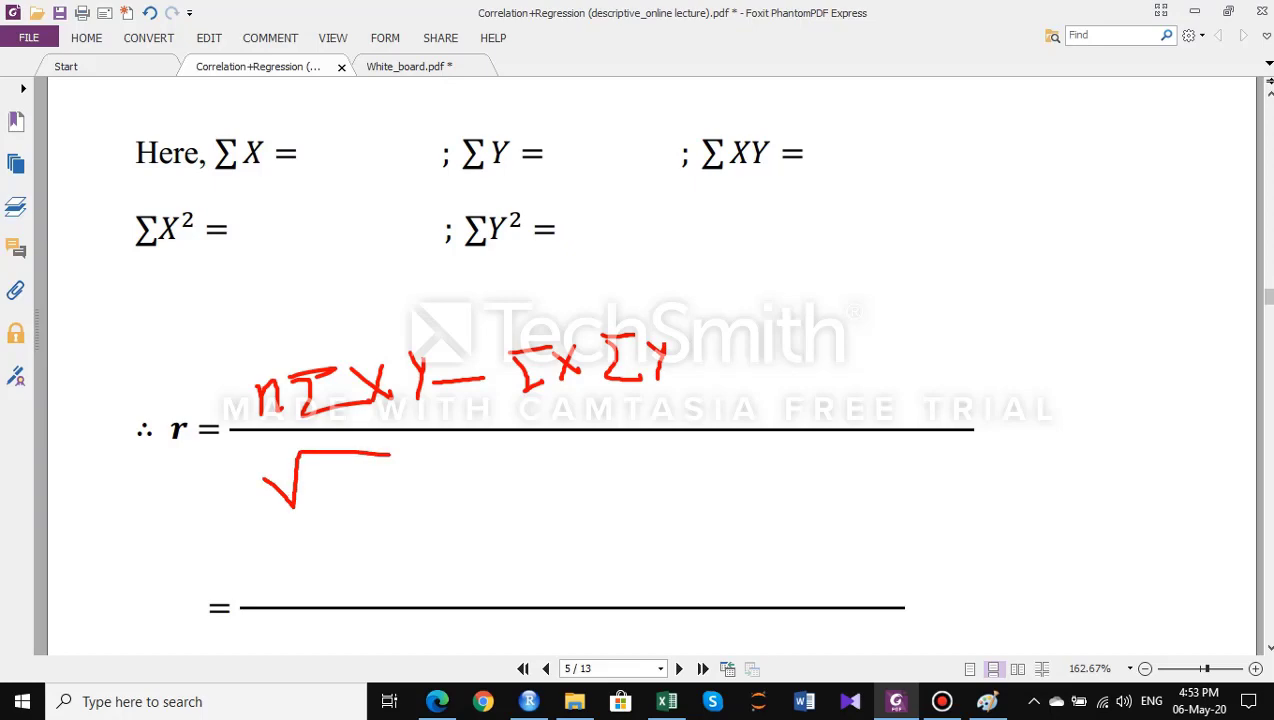
{"action": "left_click_drag", "start_coordinate": [446, 487], "coordinate": [458, 487]}
{"action": "left_click_drag", "start_coordinate": [472, 487], "coordinate": [496, 487]}
Go to the first interpretation paragraph on page 6 and underline "r=0.8414" in red.
{"action": "scroll", "coordinate": [650, 365], "scroll_direction": "down", "scroll_amount": 5}
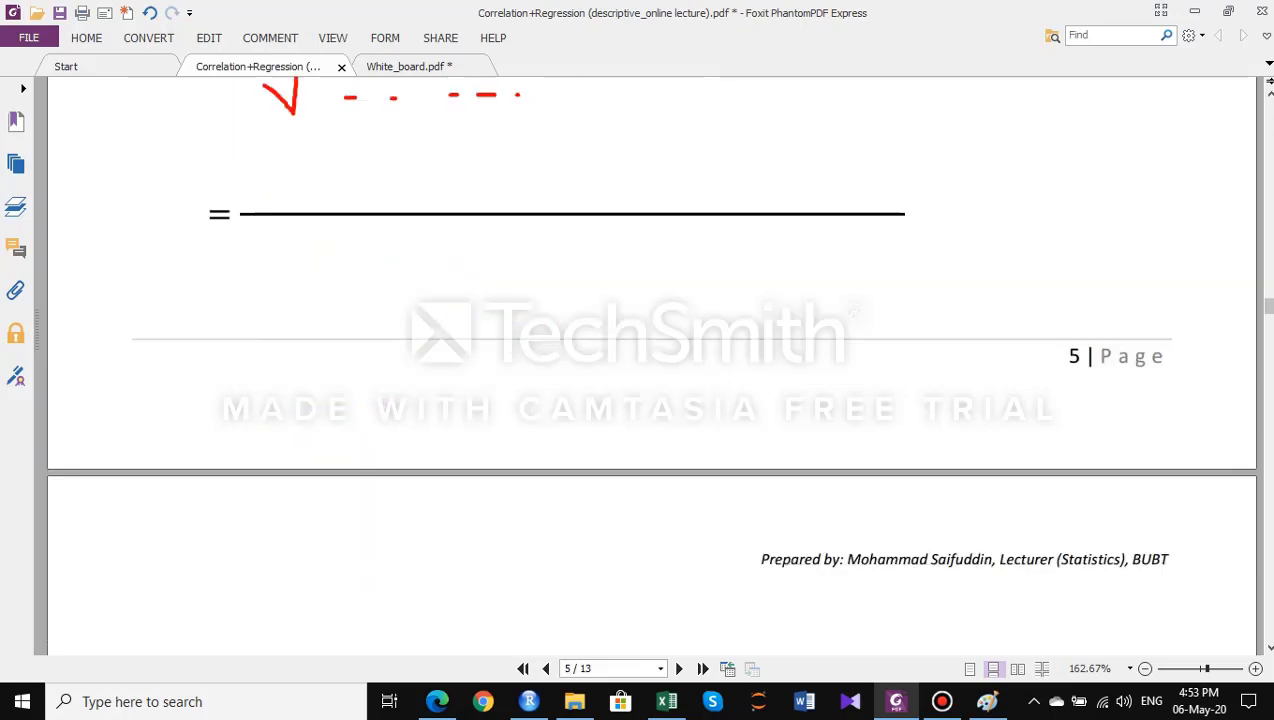
{"action": "scroll", "coordinate": [650, 365], "scroll_direction": "down", "scroll_amount": 3}
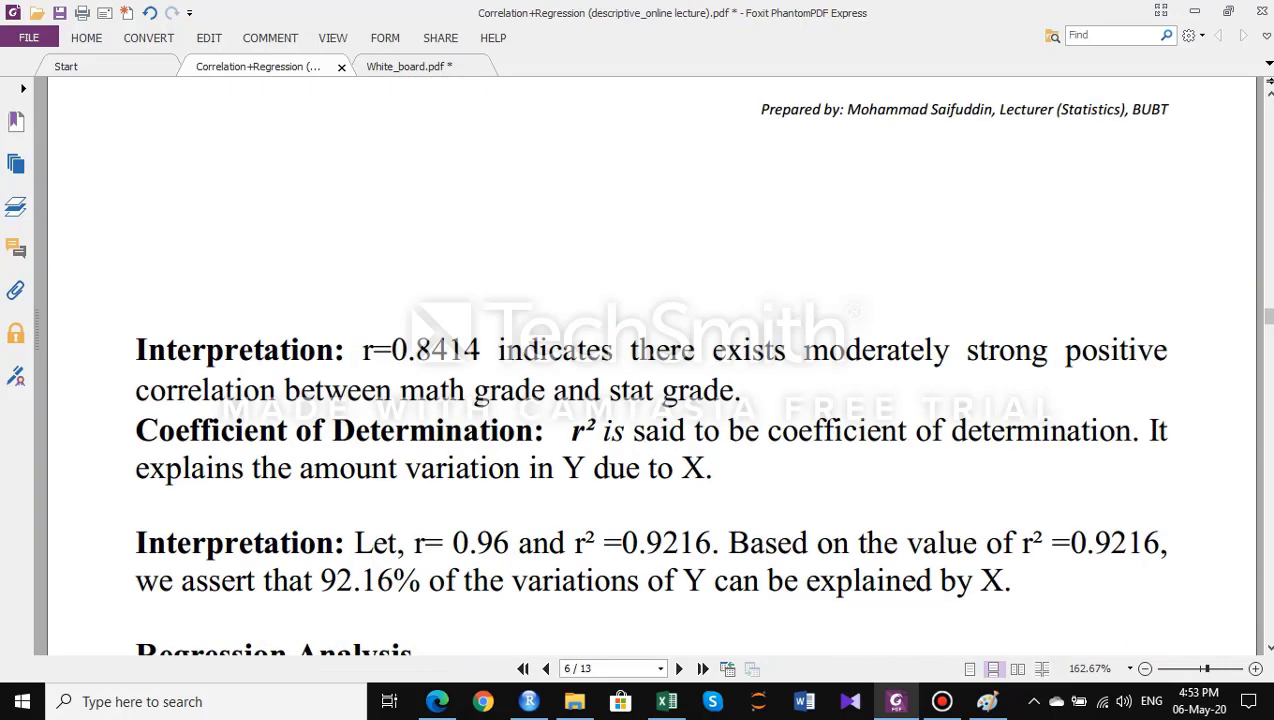
{"action": "scroll", "coordinate": [650, 365], "scroll_direction": "up", "scroll_amount": 1}
{"action": "left_click_drag", "start_coordinate": [362, 430], "coordinate": [492, 430]}
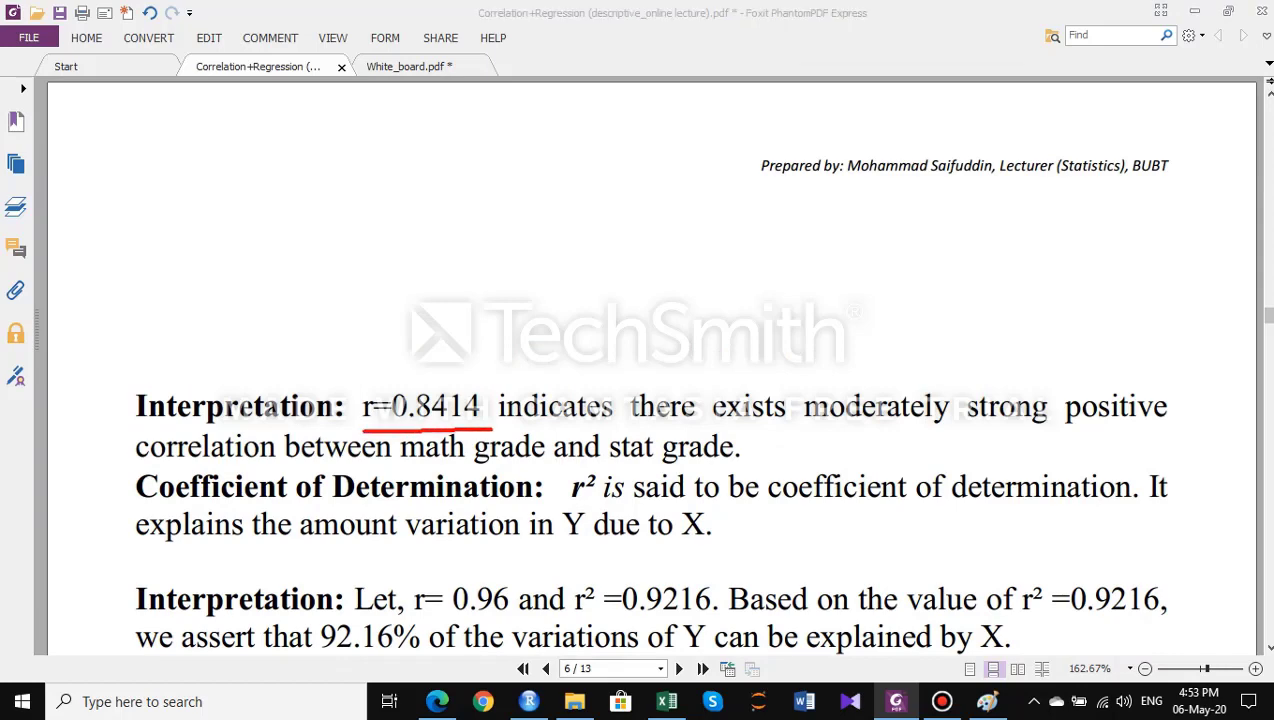
Switch to the workbook, maximize its window and show the grade table from its headers down to the empty rows below Sum.
{"action": "left_click", "coordinate": [667, 701]}
{"action": "left_click", "coordinate": [590, 21]}
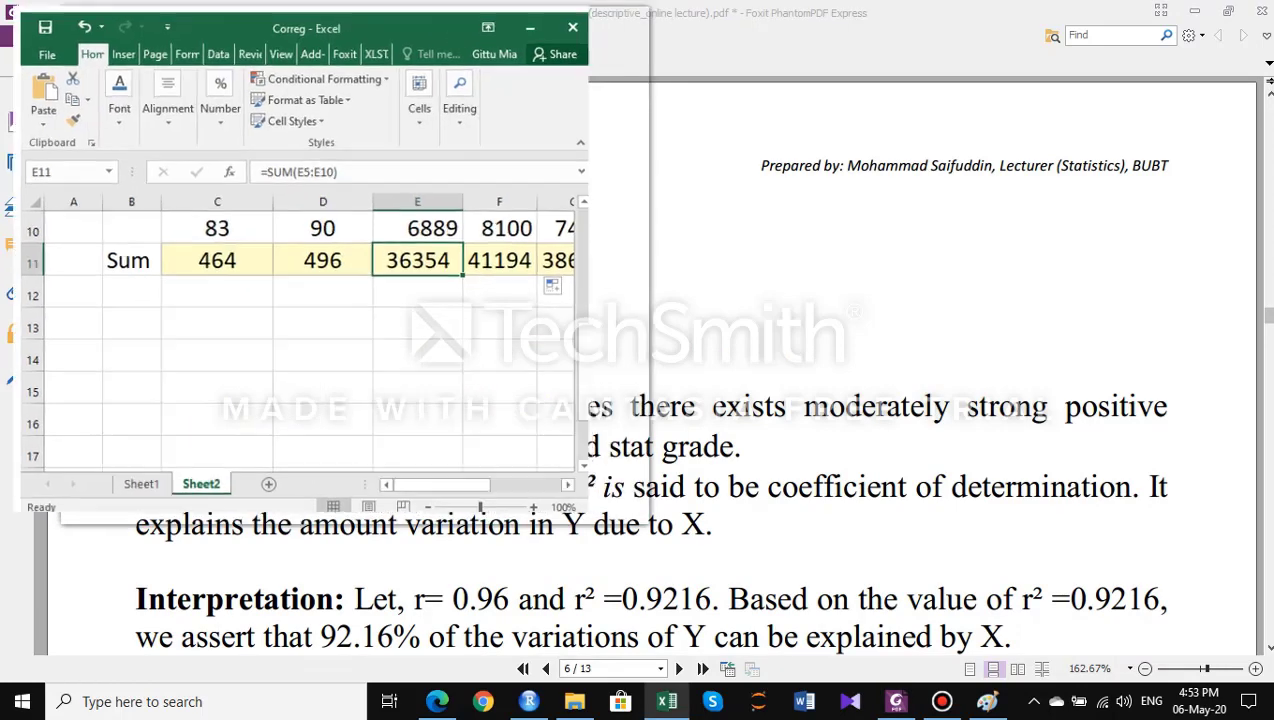
{"action": "scroll", "coordinate": [630, 418], "scroll_direction": "up", "scroll_amount": 3}
{"action": "scroll", "coordinate": [630, 418], "scroll_direction": "down", "scroll_amount": 2}
{"action": "left_click", "coordinate": [309, 514]}
{"action": "scroll", "coordinate": [637, 420], "scroll_direction": "up", "scroll_amount": 2}
{"action": "scroll", "coordinate": [637, 420], "scroll_direction": "down", "scroll_amount": 1}
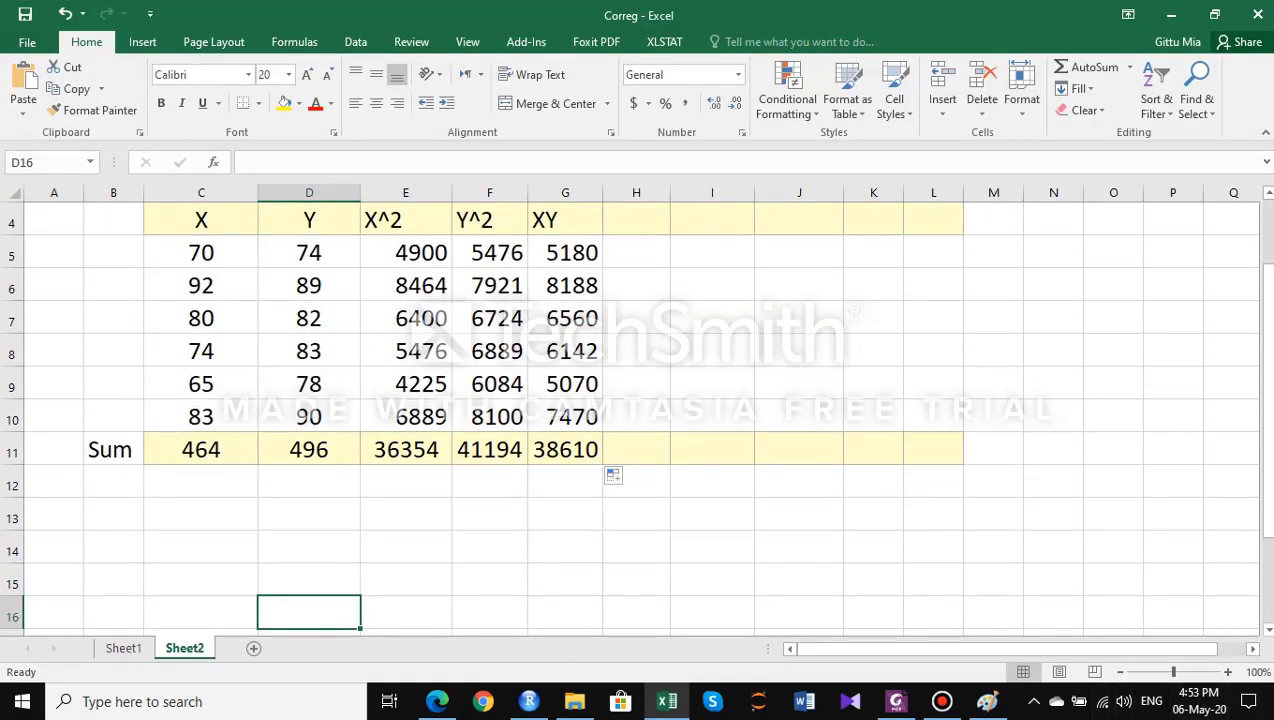
Calculate the correlation of the X and Y grades in D14 with =CORREL(C5:C10,D5:D10).
{"action": "key", "text": "Up"}
{"action": "key", "text": "Up"}
{"action": "type", "text": "="}
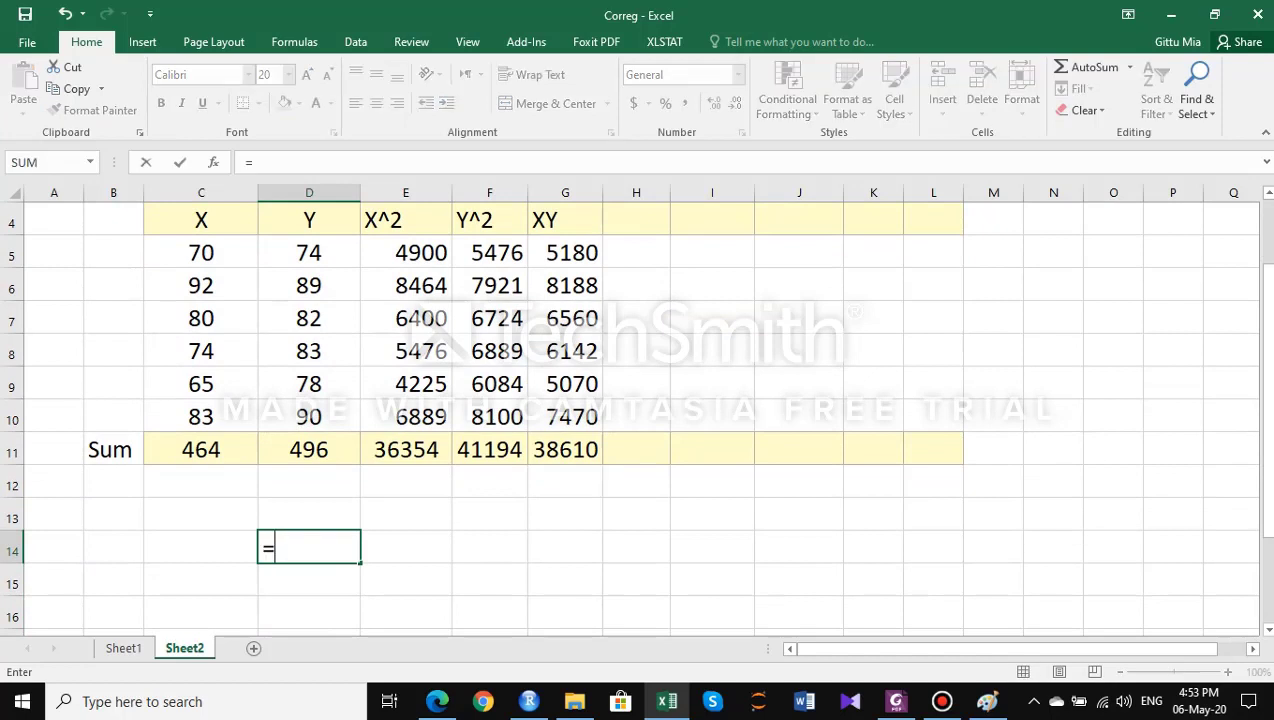
{"action": "type", "text": "corr"}
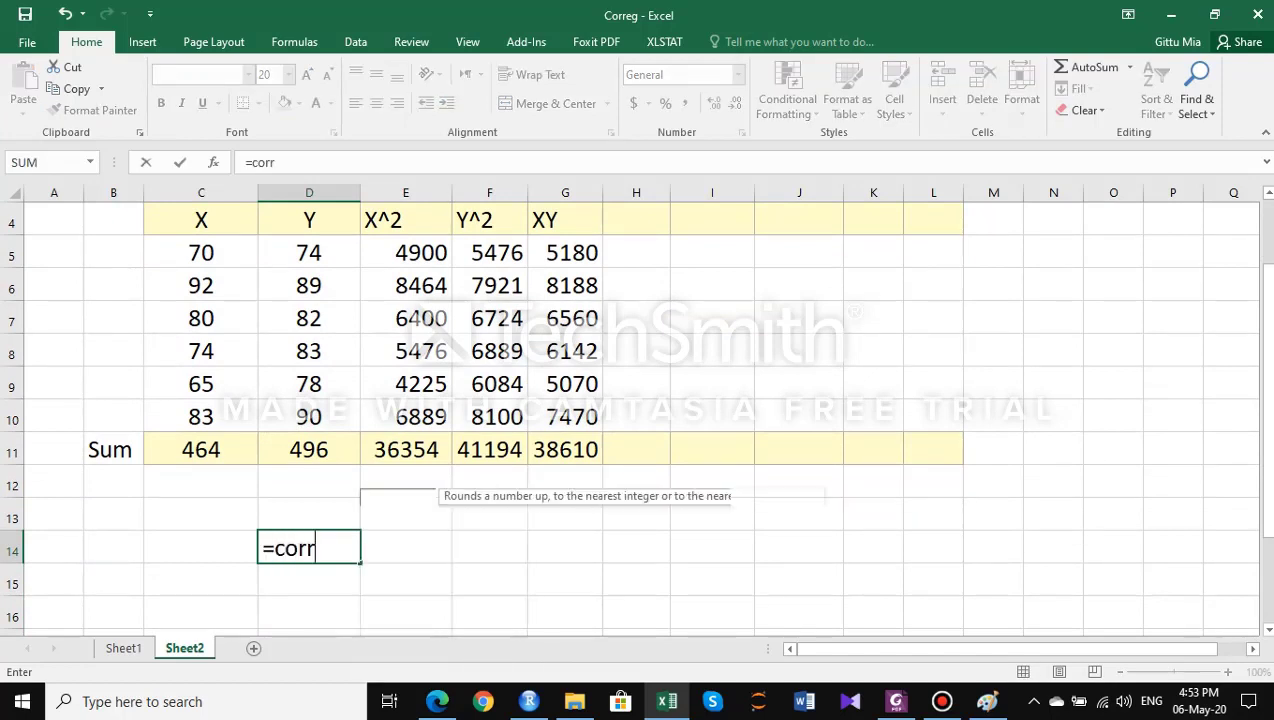
{"action": "key", "text": "Tab"}
{"action": "left_click_drag", "start_coordinate": [201, 253], "coordinate": [235, 420]}
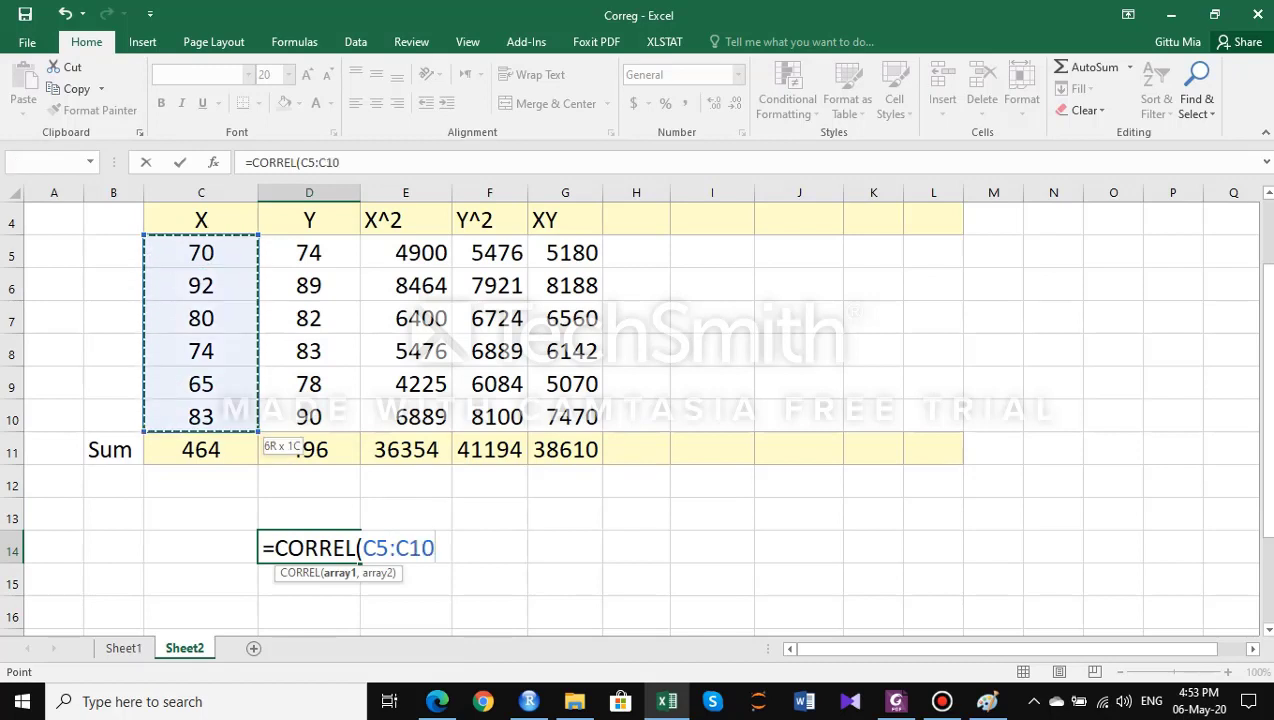
{"action": "type", "text": ","}
{"action": "left_click_drag", "start_coordinate": [309, 253], "coordinate": [320, 420]}
{"action": "key", "text": "Return"}
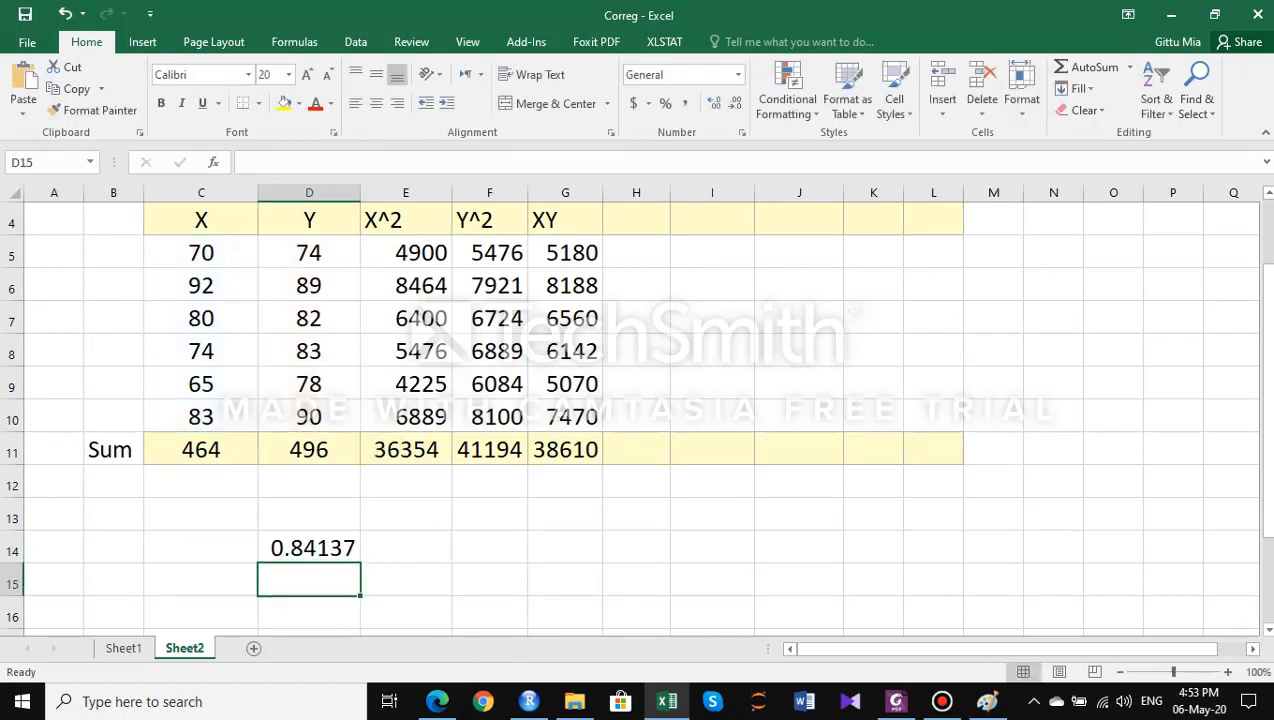
Label the correlation result with "r=" in C14 and reduce D14 to four decimal places.
{"action": "key", "text": "Up"}
{"action": "key", "text": "Left"}
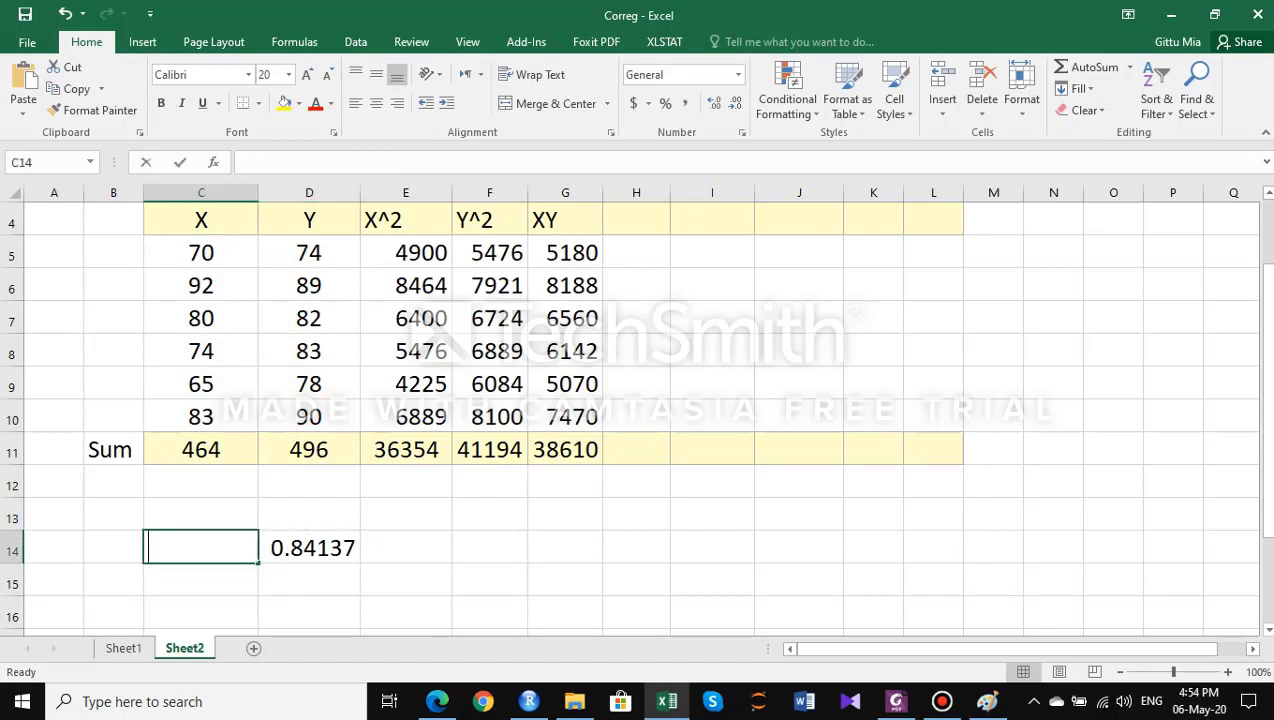
{"action": "type", "text": "r="}
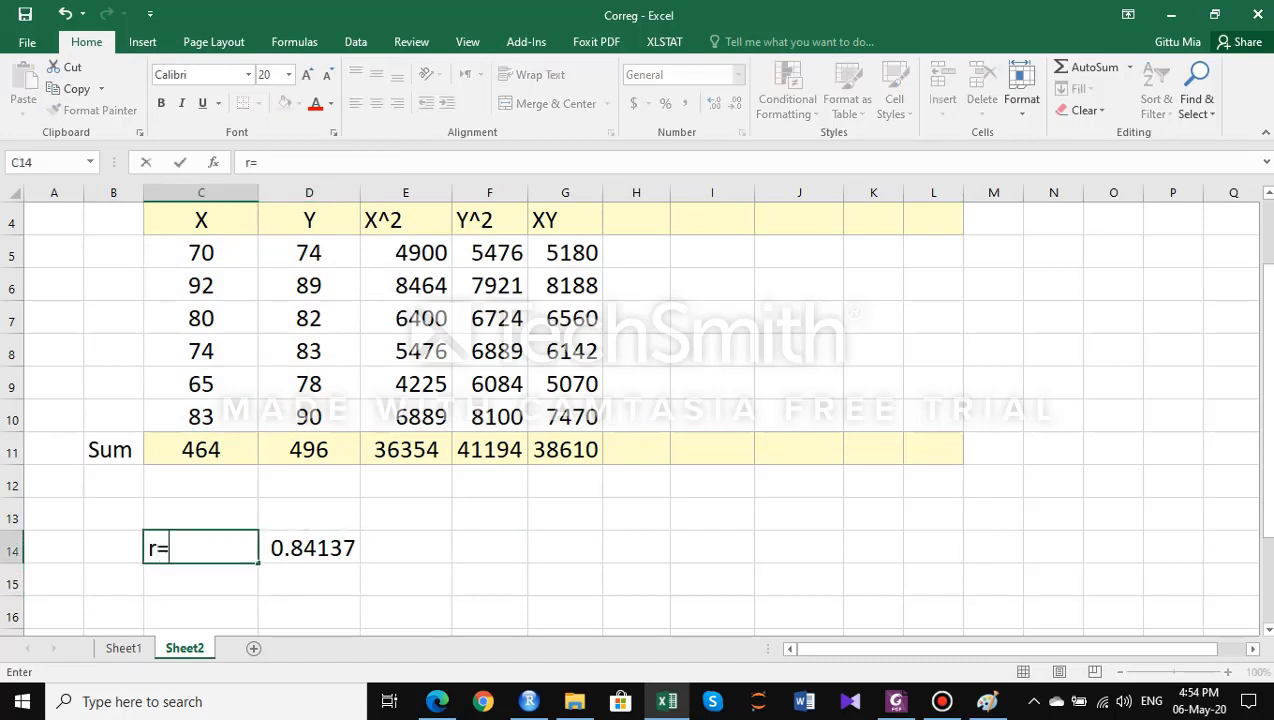
{"action": "key", "text": "Right"}
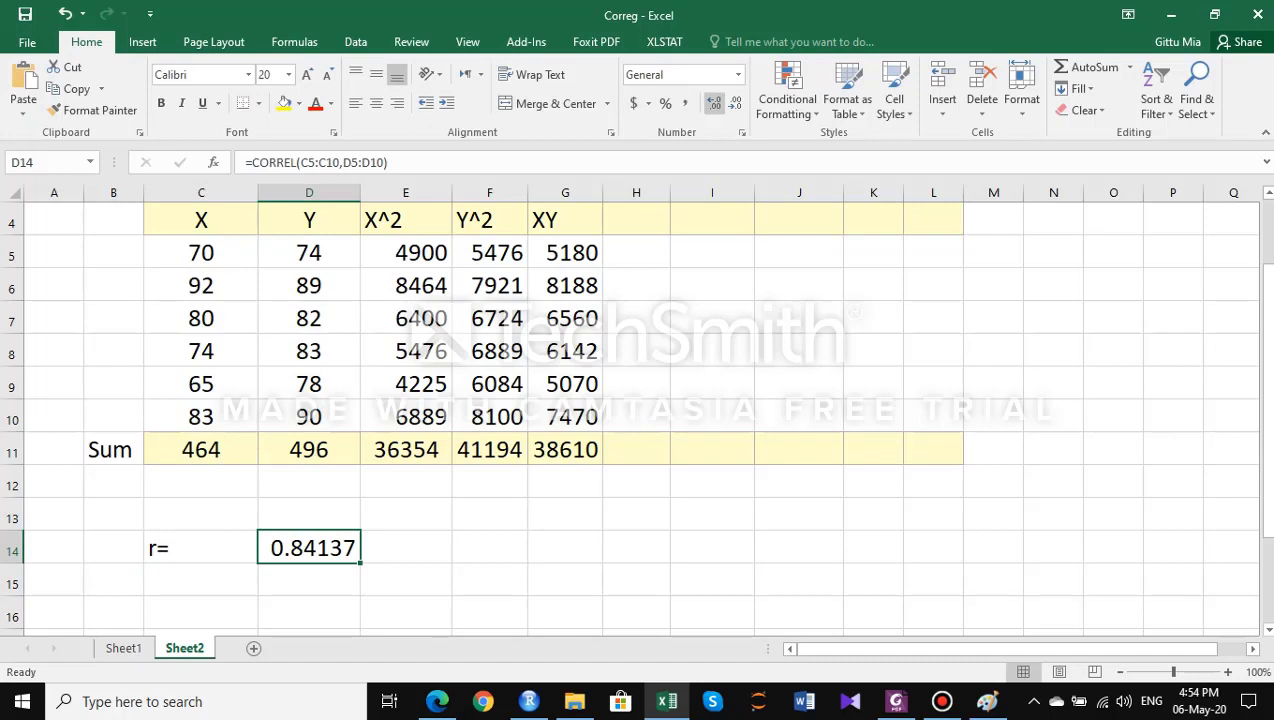
{"action": "left_click", "coordinate": [734, 103]}
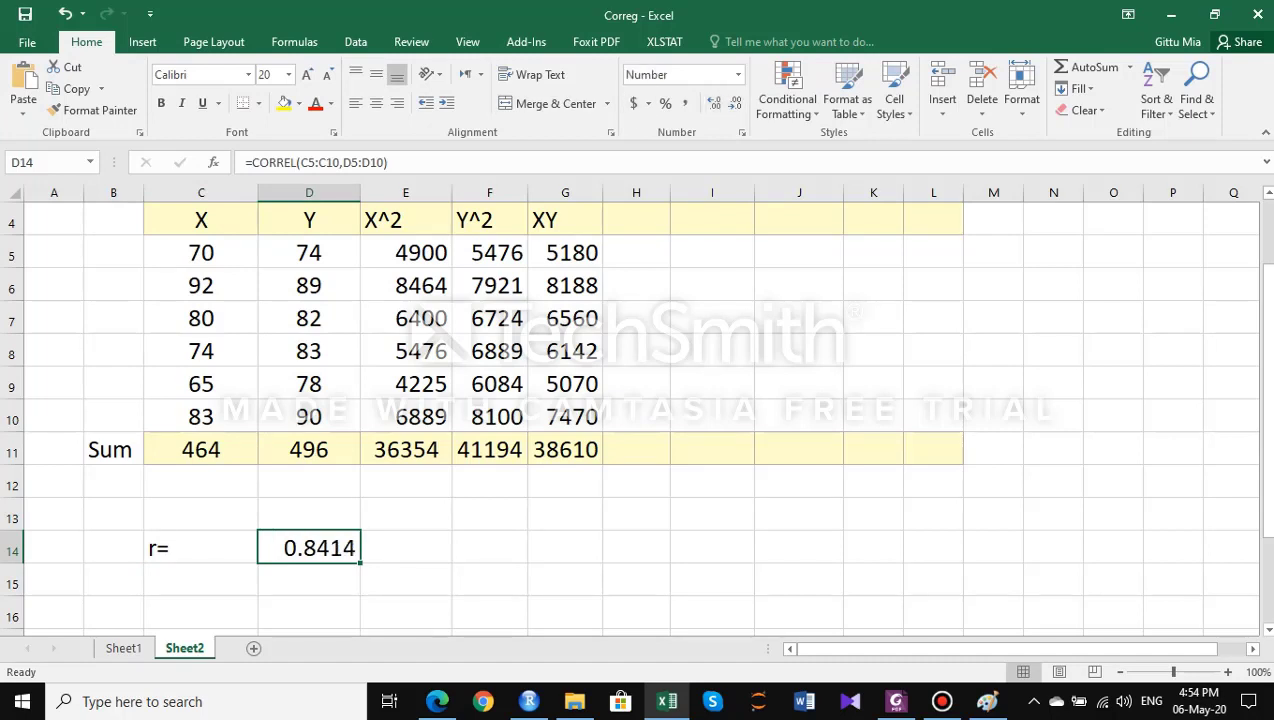
Right-align the "r=" label in C14 and left-align the correlation value in D14.
{"action": "left_click", "coordinate": [201, 548]}
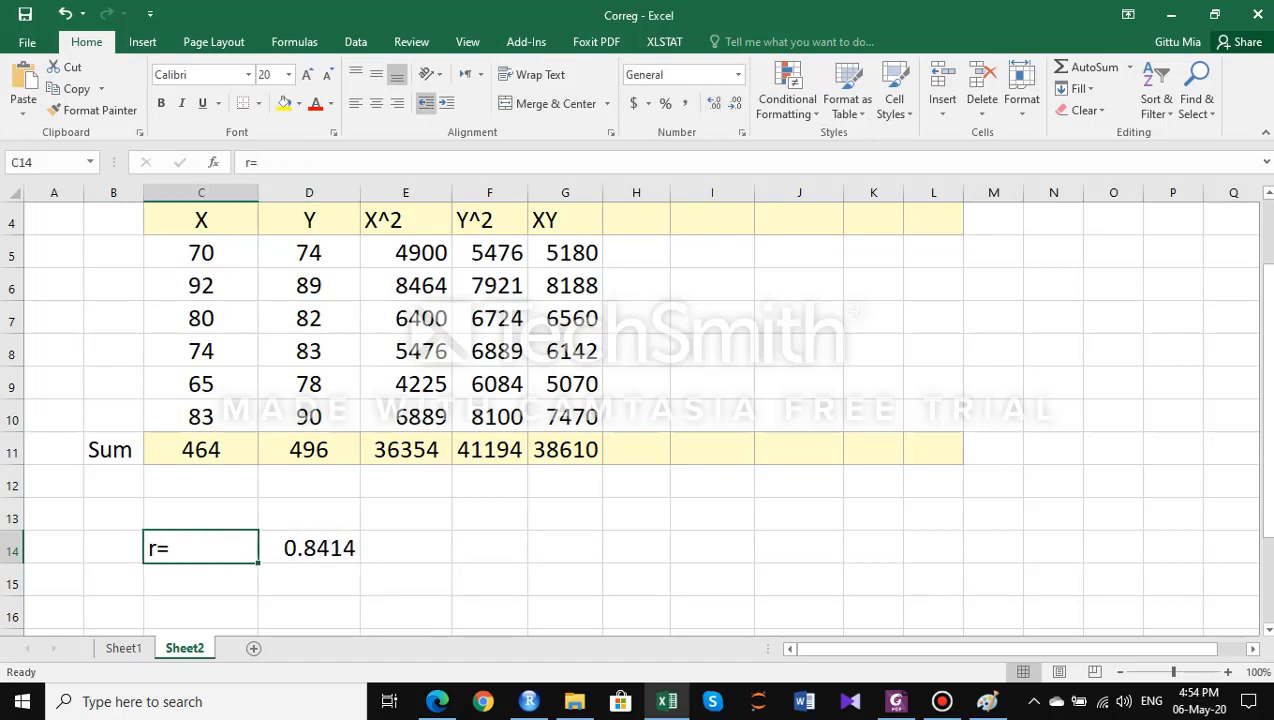
{"action": "left_click", "coordinate": [397, 103]}
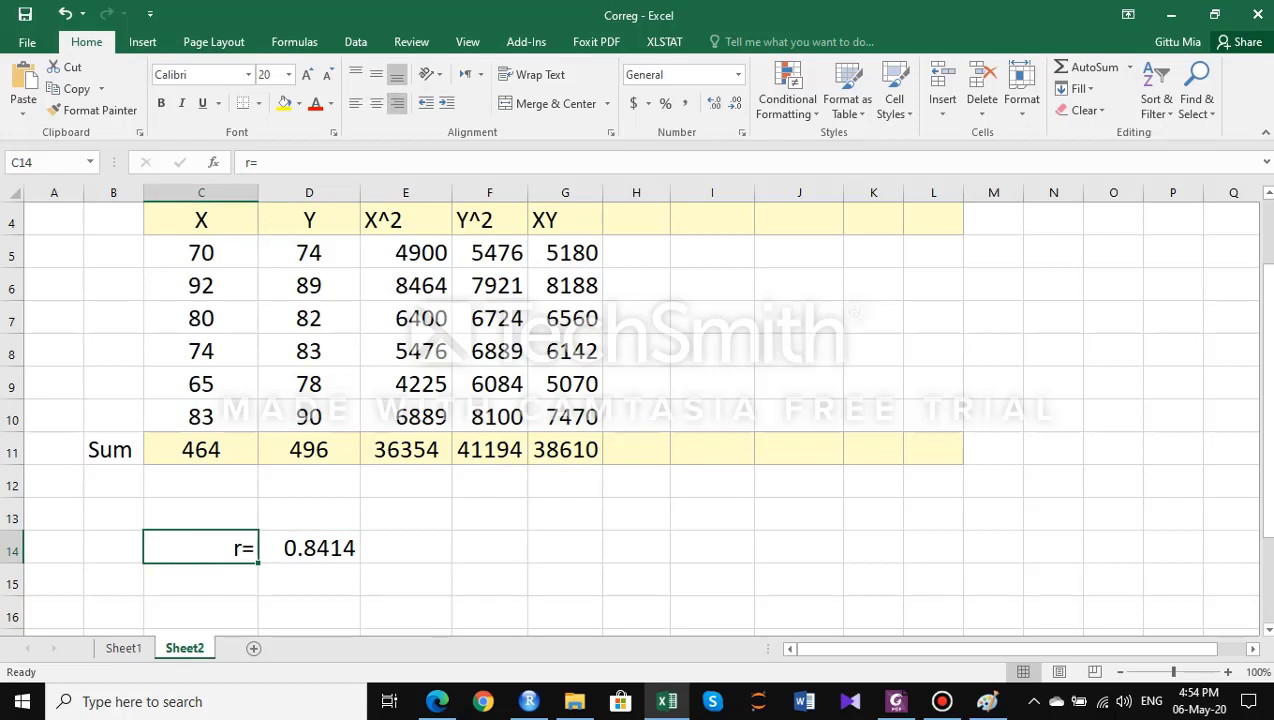
{"action": "left_click", "coordinate": [309, 548]}
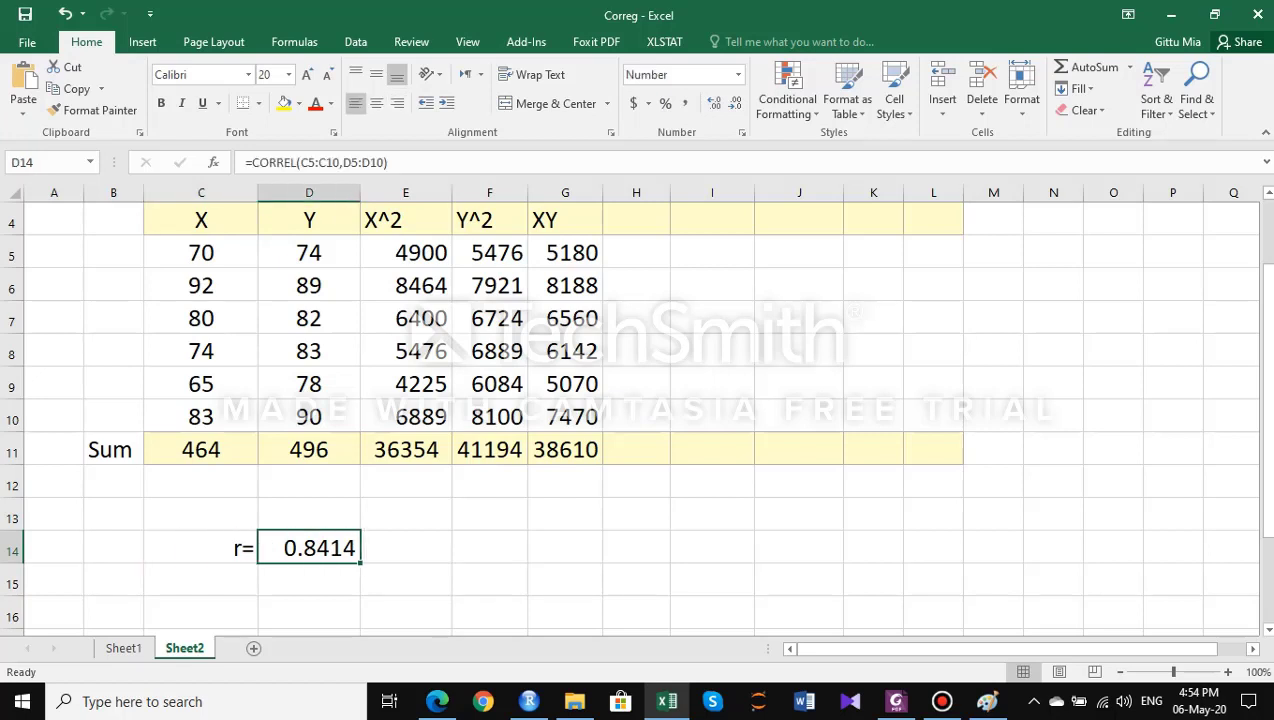
{"action": "left_click", "coordinate": [355, 103]}
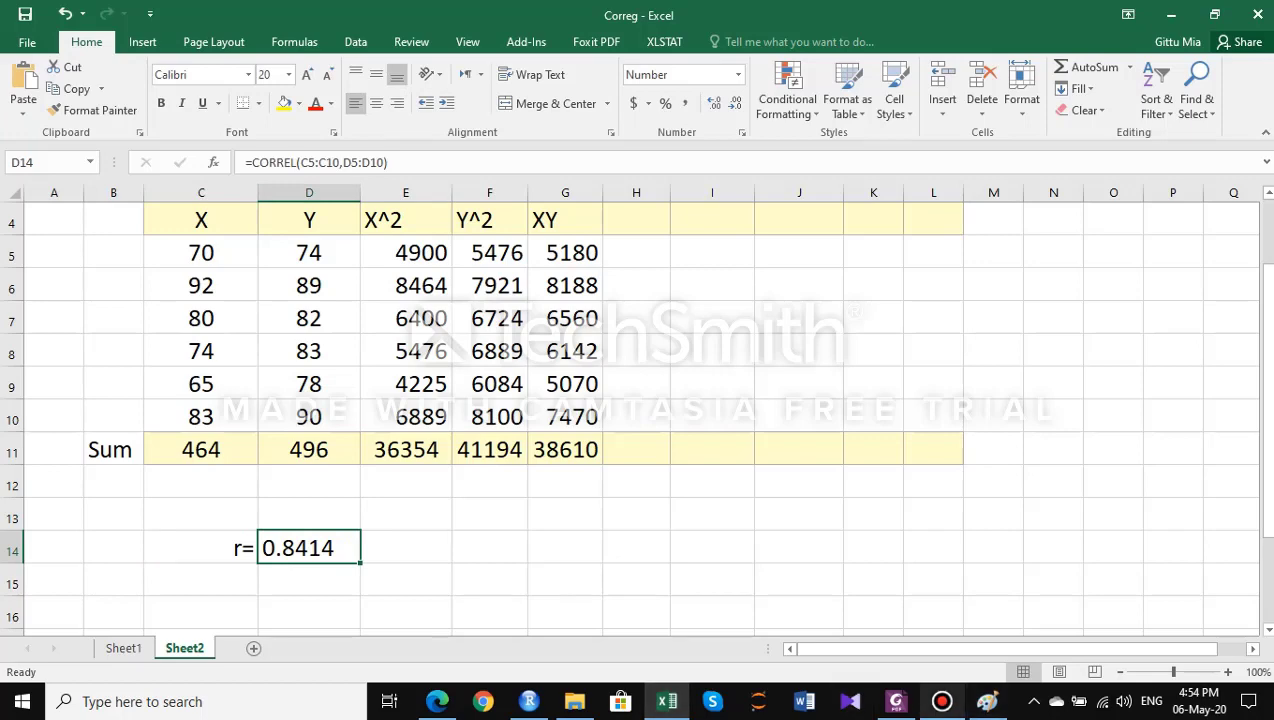
Switch to the PDF and undo the red underline beneath "r=0.8414".
{"action": "left_click", "coordinate": [895, 701]}
{"action": "key", "text": "ctrl+z"}
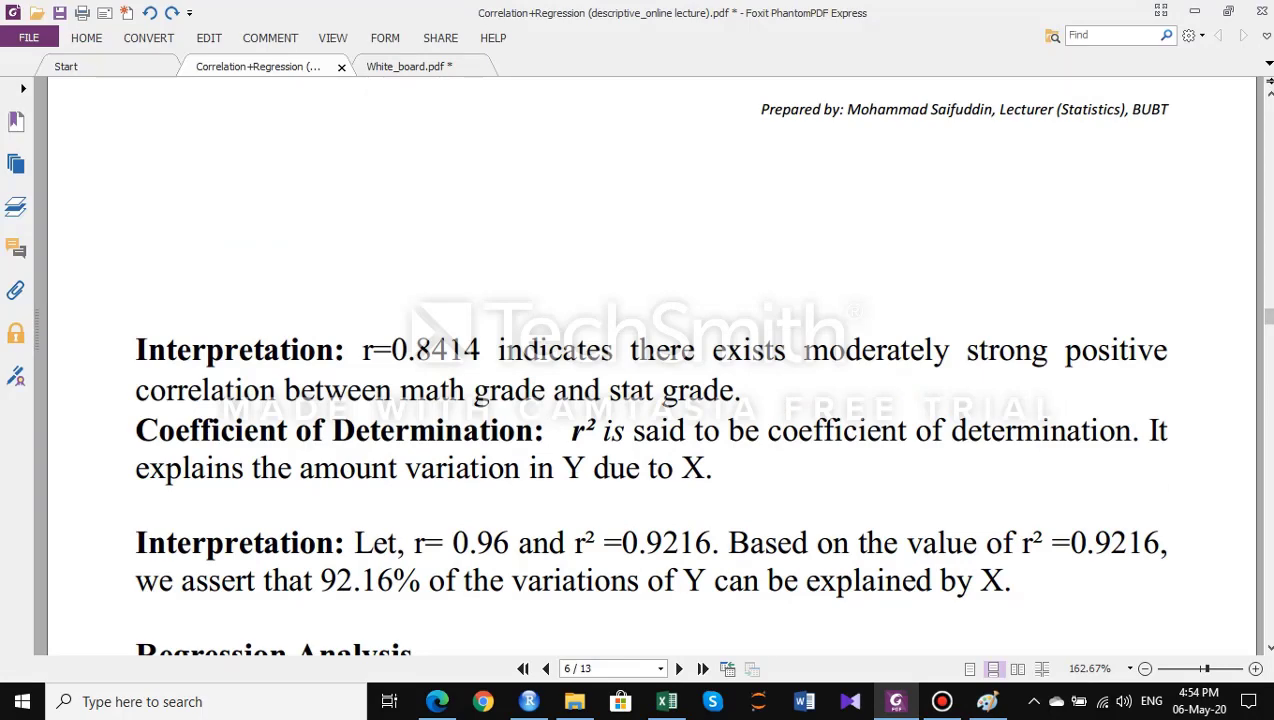
{"action": "scroll", "coordinate": [648, 378], "scroll_direction": "down", "scroll_amount": 1}
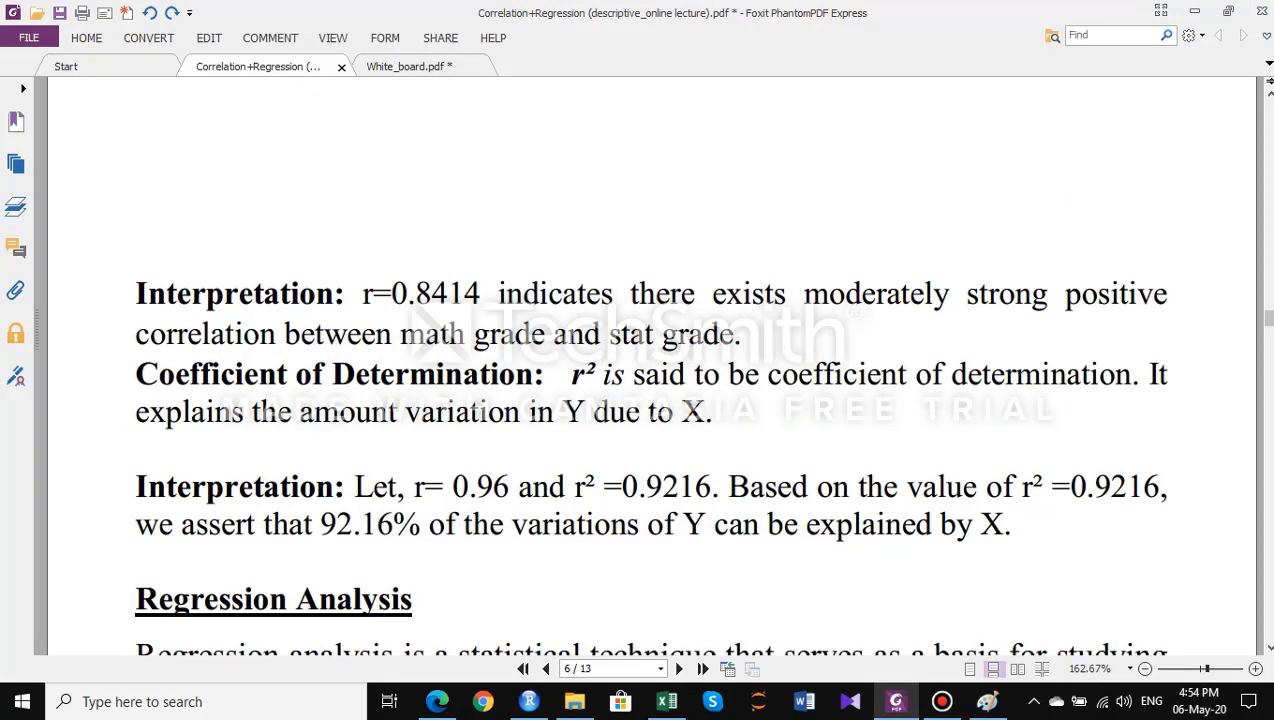
Underline "moderately strong positive" in red in the r=0.8414 interpretation, add a short stroke above it, and undo both marks.
{"action": "left_click_drag", "start_coordinate": [814, 314], "coordinate": [1134, 315]}
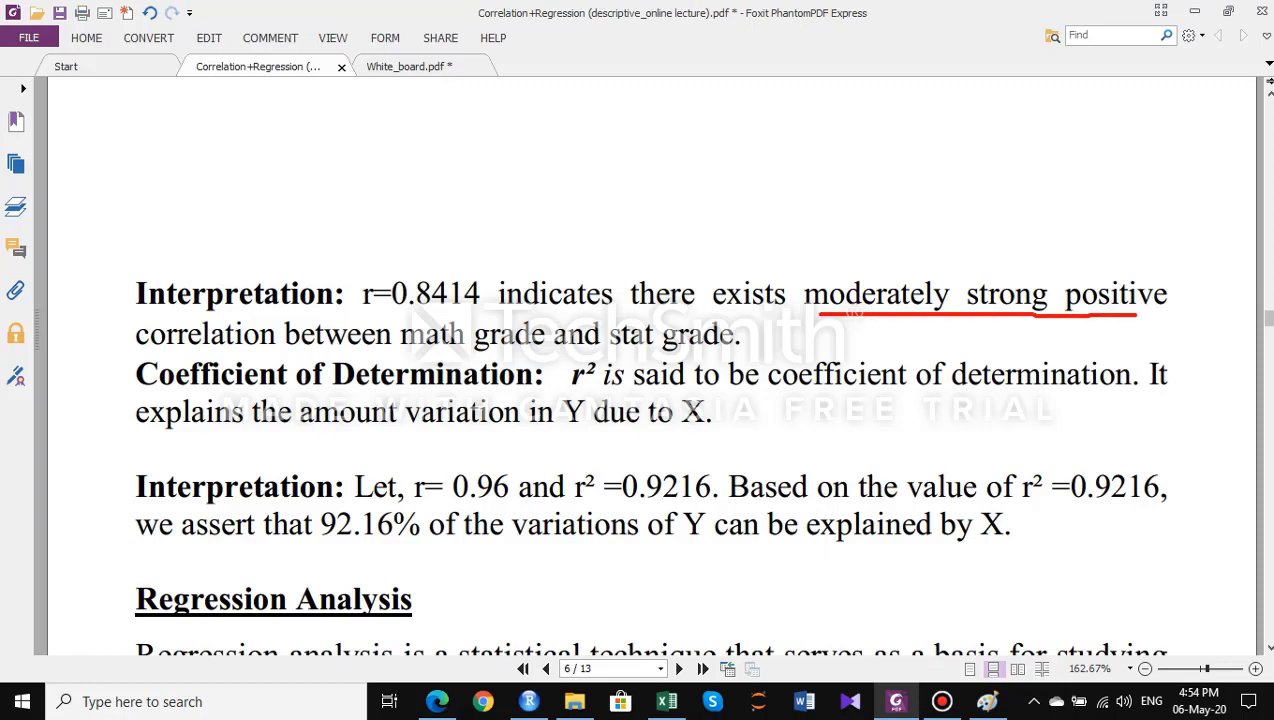
{"action": "key", "text": "ctrl+z"}
{"action": "mouse_move", "coordinate": [850, 255]}
{"action": "left_mouse_down"}
{"action": "mouse_move", "coordinate": [810, 266]}
{"action": "mouse_move", "coordinate": [824, 320]}
{"action": "mouse_move", "coordinate": [952, 327]}
{"action": "mouse_move", "coordinate": [932, 251]}
{"action": "mouse_move", "coordinate": [856, 250]}
{"action": "mouse_move", "coordinate": [842, 284]}
{"action": "left_mouse_up"}
{"action": "key", "text": "ctrl+z"}
Underline "positive correlation" and "moderately strong" in red in the r=0.8414 interpretation, and undo all the underlines.
{"action": "left_click_drag", "start_coordinate": [1046, 307], "coordinate": [1192, 309]}
{"action": "left_click_drag", "start_coordinate": [130, 350], "coordinate": [288, 348]}
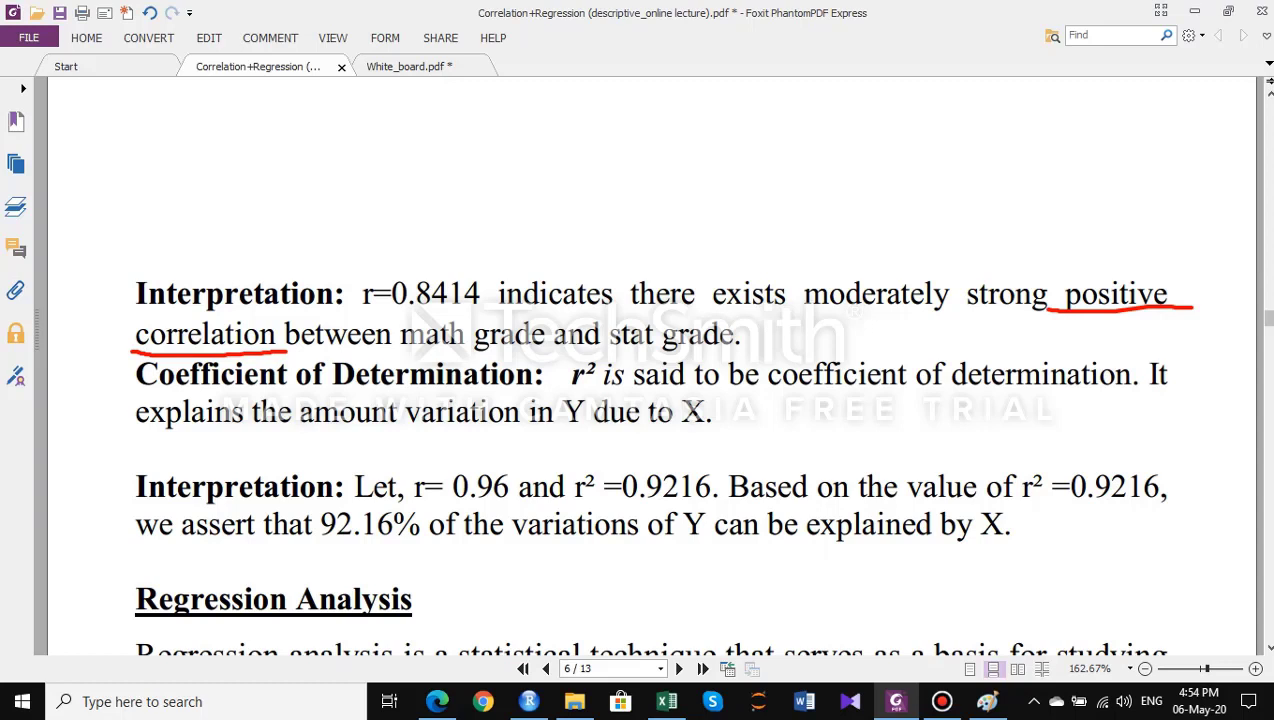
{"action": "left_click_drag", "start_coordinate": [790, 316], "coordinate": [1038, 313]}
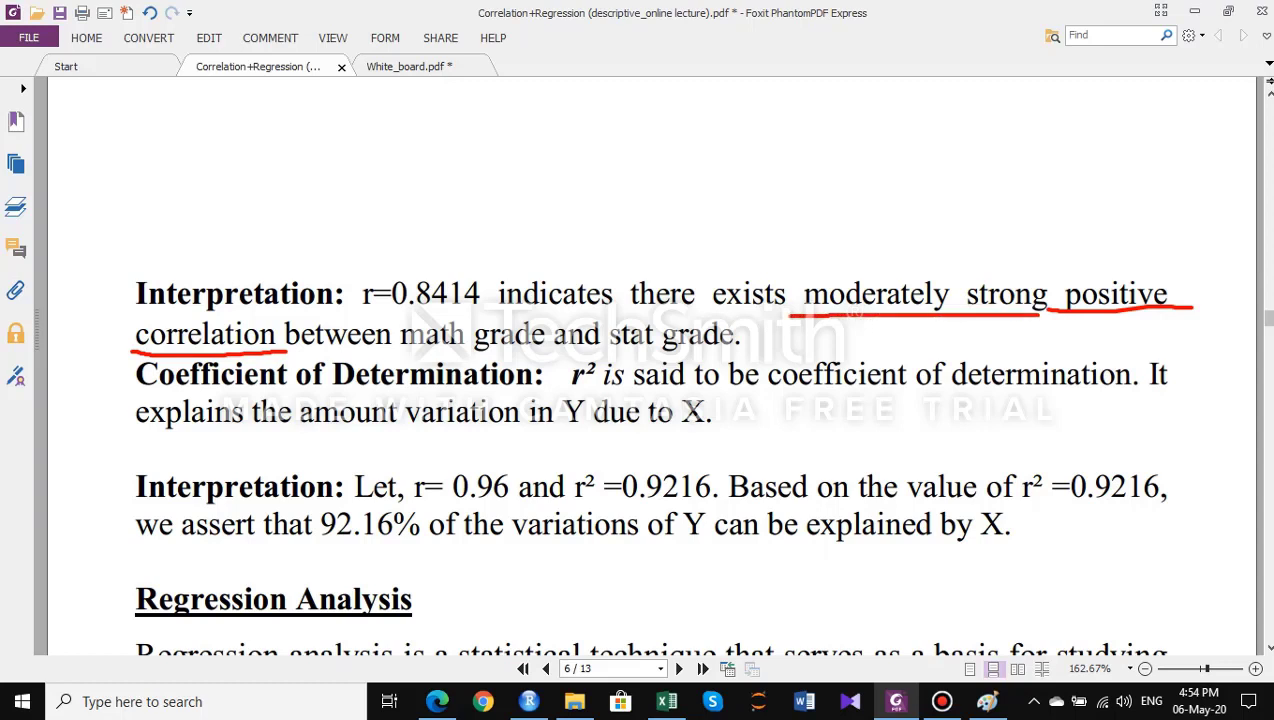
{"action": "key", "text": "ctrl+z"}
{"action": "key", "text": "ctrl+z"}
{"action": "key", "text": "ctrl+z"}
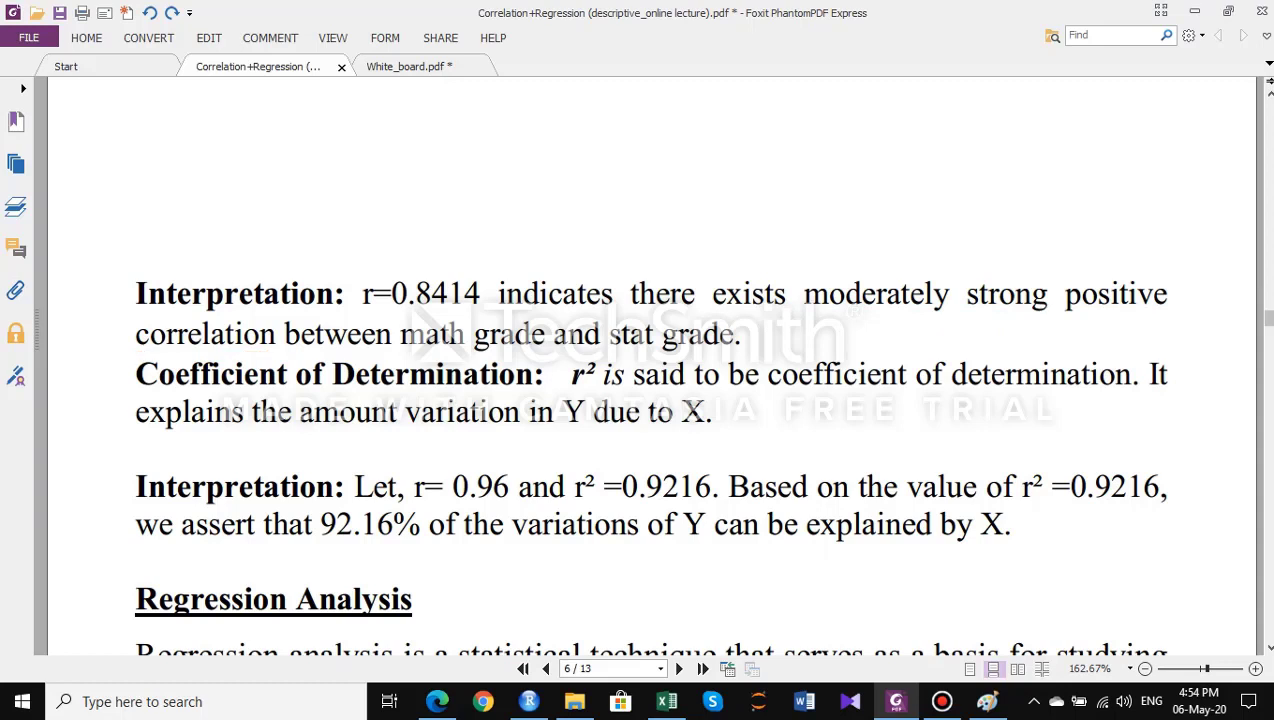
{"action": "left_click_drag", "start_coordinate": [806, 308], "coordinate": [1046, 314]}
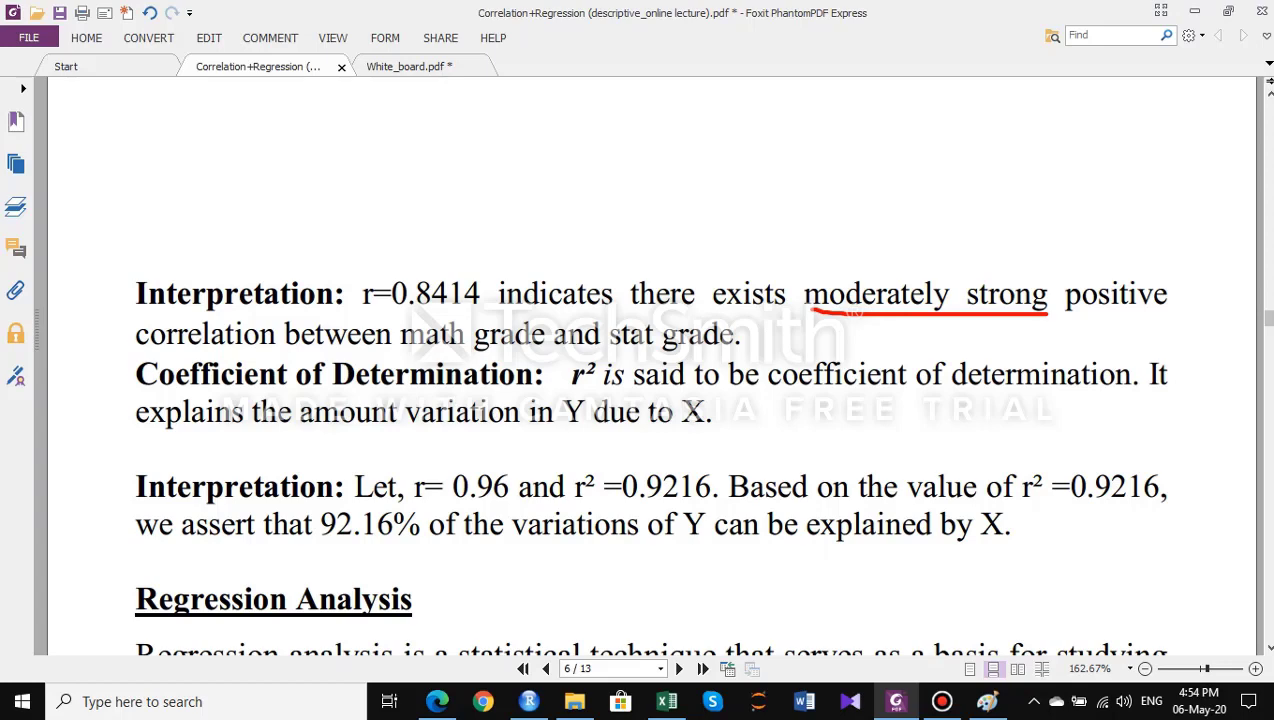
{"action": "key", "text": "ctrl+z"}
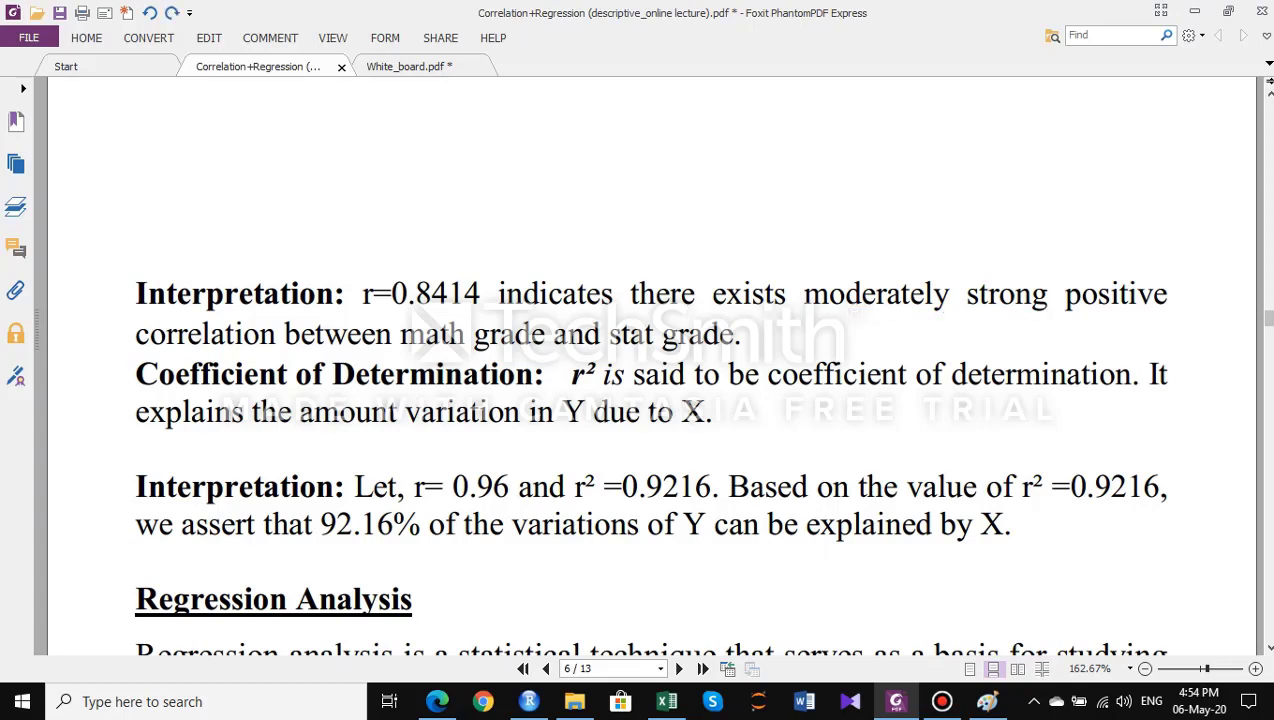
Underline the "Coefficient of Determination" heading and the "r²" after it in red, undoing each underline.
{"action": "scroll", "coordinate": [650, 440], "scroll_direction": "down", "scroll_amount": 1}
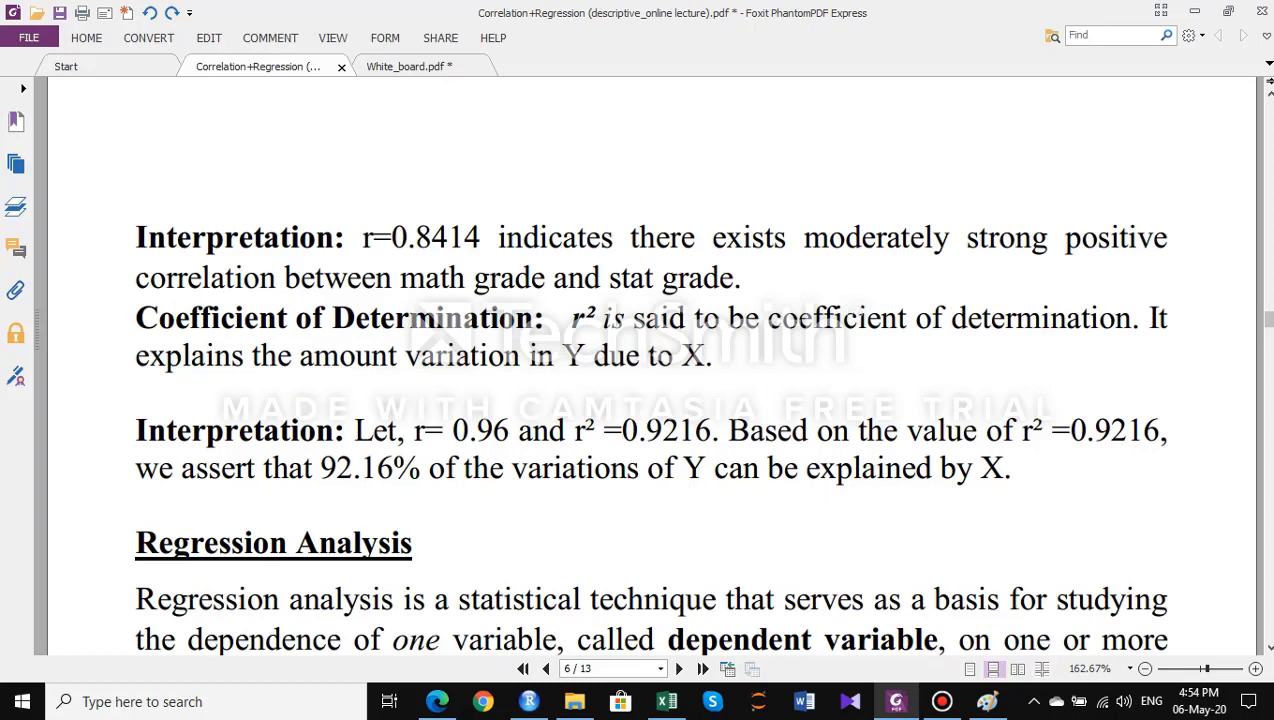
{"action": "left_click_drag", "start_coordinate": [137, 340], "coordinate": [528, 328]}
{"action": "key", "text": "ctrl+z"}
{"action": "left_click_drag", "start_coordinate": [558, 334], "coordinate": [594, 335]}
{"action": "scroll", "coordinate": [650, 410], "scroll_direction": "down", "scroll_amount": 1}
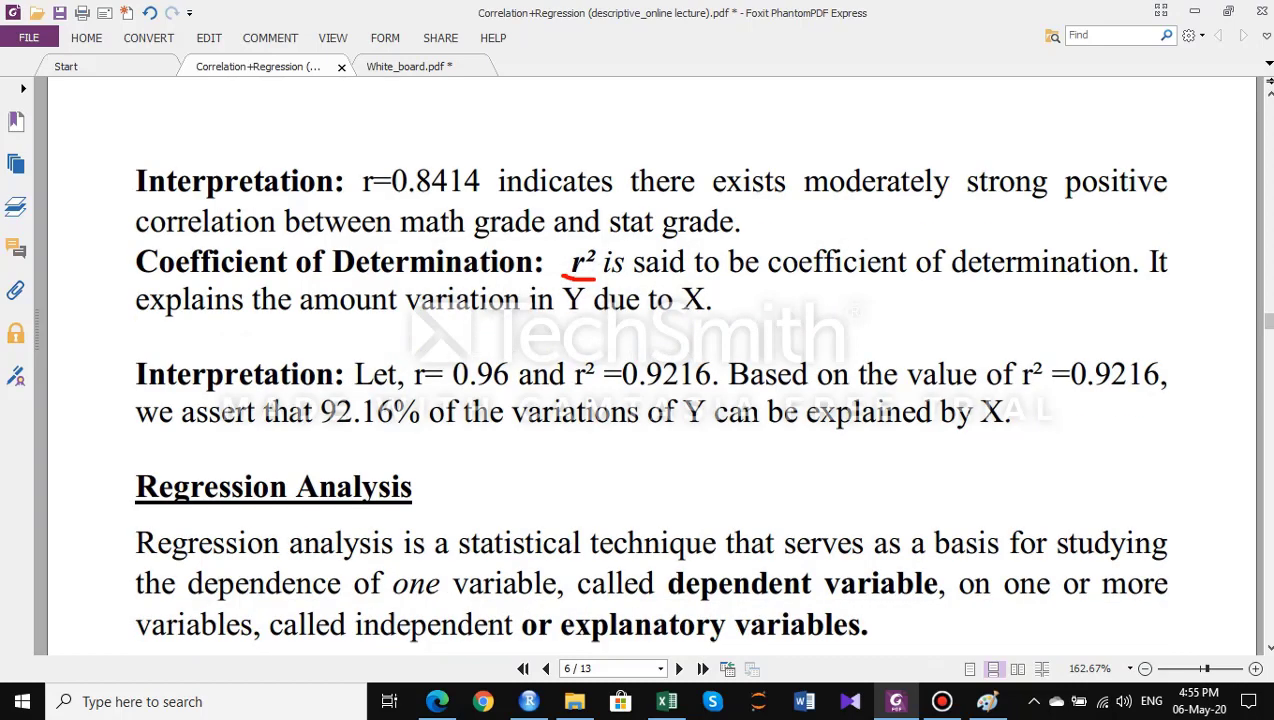
{"action": "key", "text": "ctrl+z"}
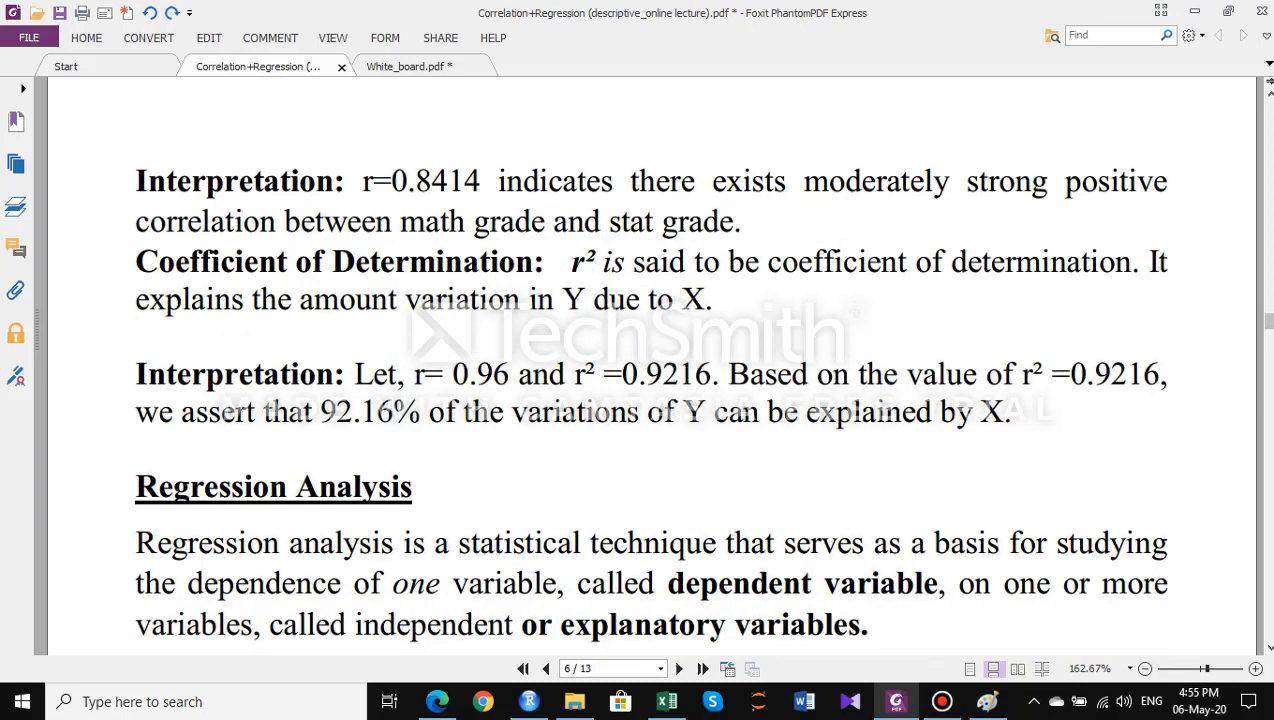